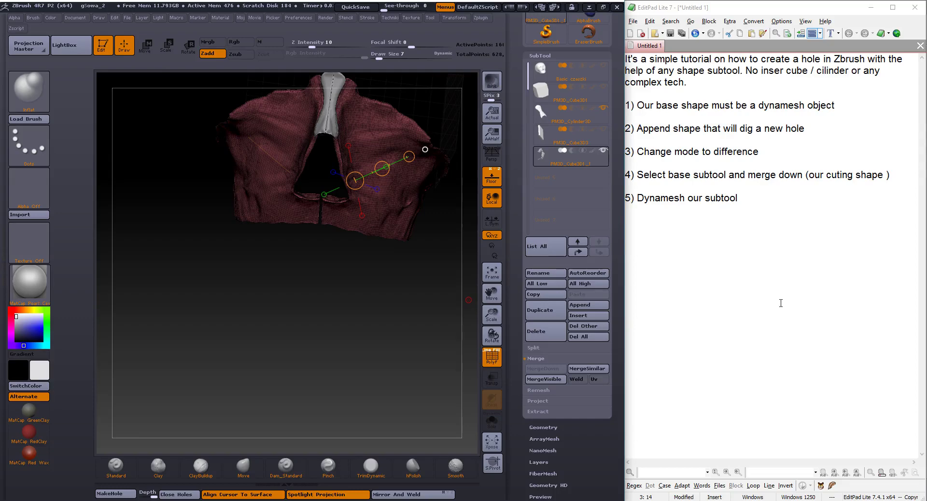
Adjust the tutorial notes window and review its opening paragraph.
left_click(780, 303)
mouse_move(625, 57)
left_mouse_down()
mouse_move(657, 57)
mouse_move(624, 57)
left_mouse_up()
left_click_drag(687, 83, 614, 48)
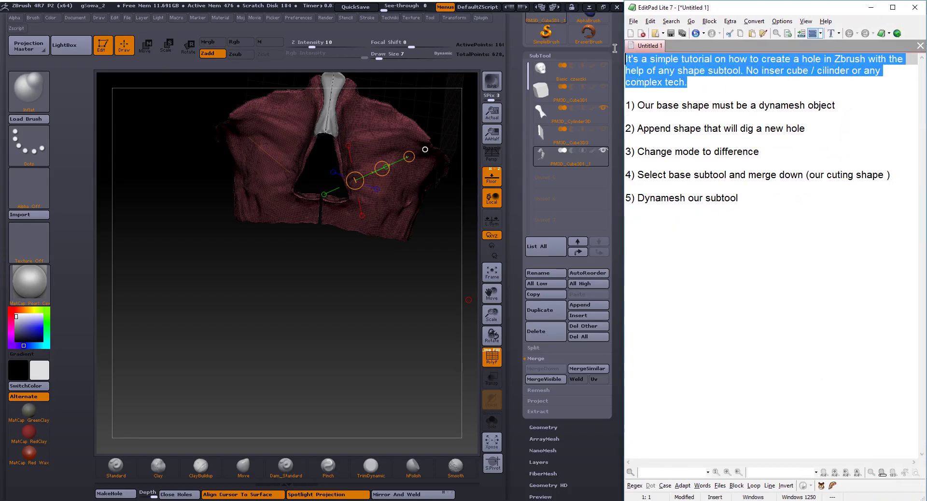
left_click(770, 264)
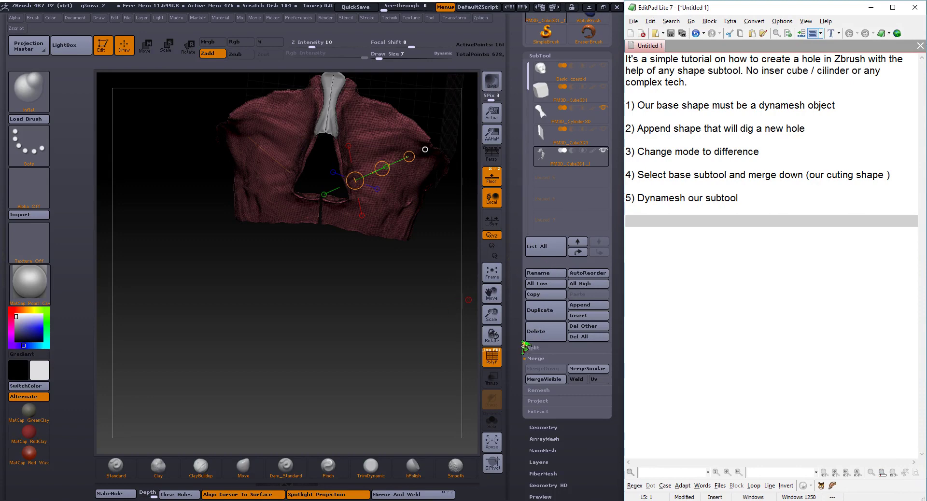
Turn off PolyF so the jacket shows plain grey shading without wireframe.
left_click(502, 358)
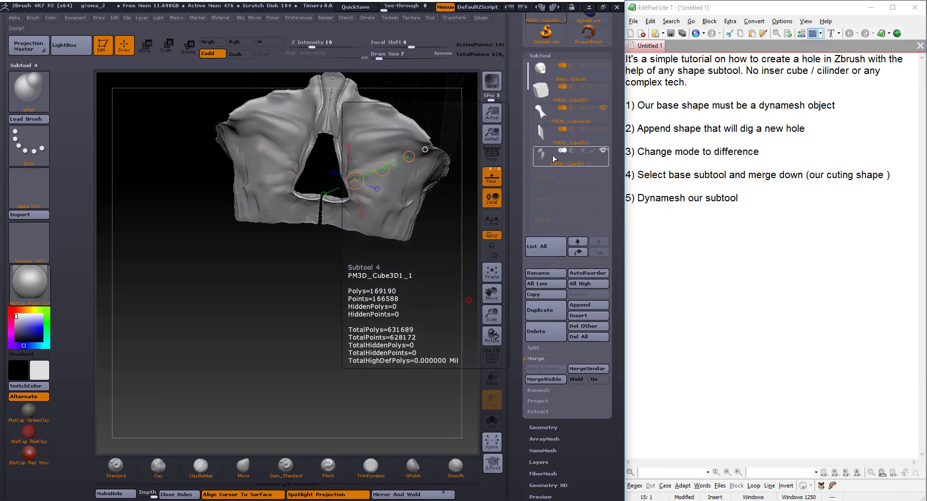
left_click(490, 360)
left_click(490, 360)
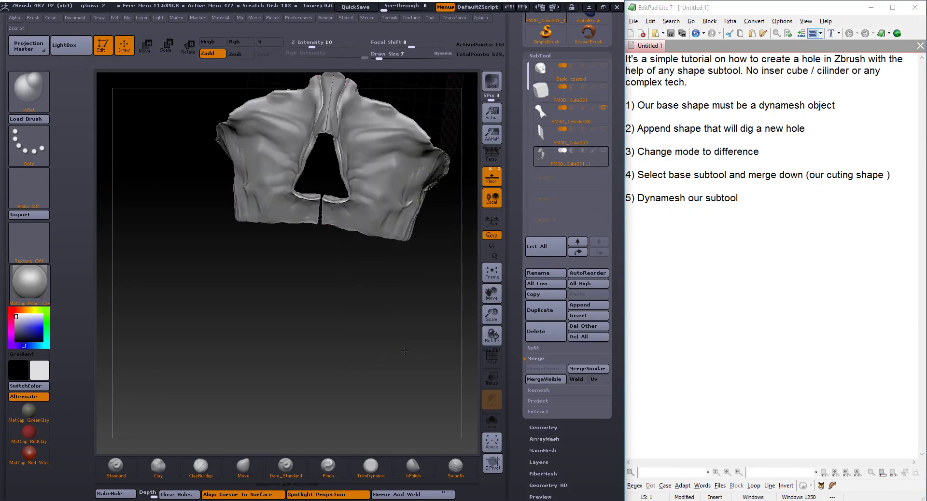
mouse_move(398, 352)
left_mouse_down()
mouse_move(407, 352)
mouse_move(410, 259)
left_mouse_up()
Append the star PolyMesh3D, select it, show the jacket, and lower its Deformation Size.
left_click(588, 305)
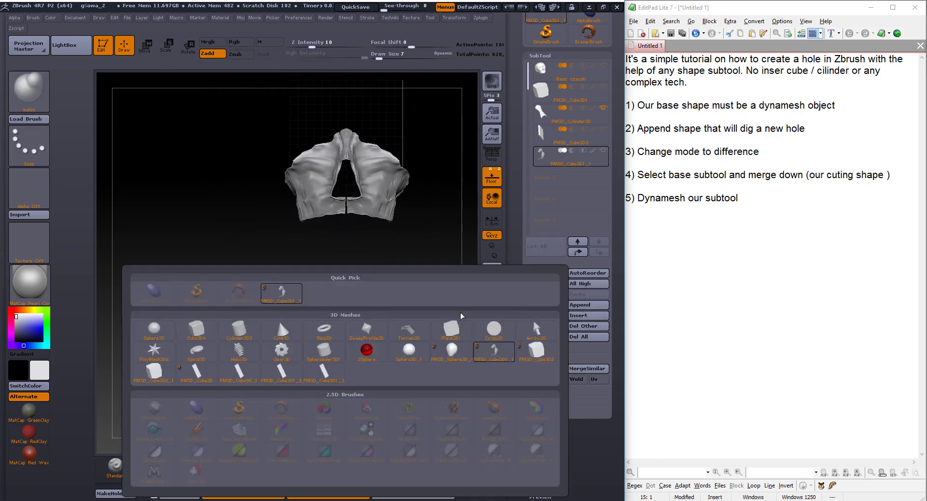
left_click(159, 354)
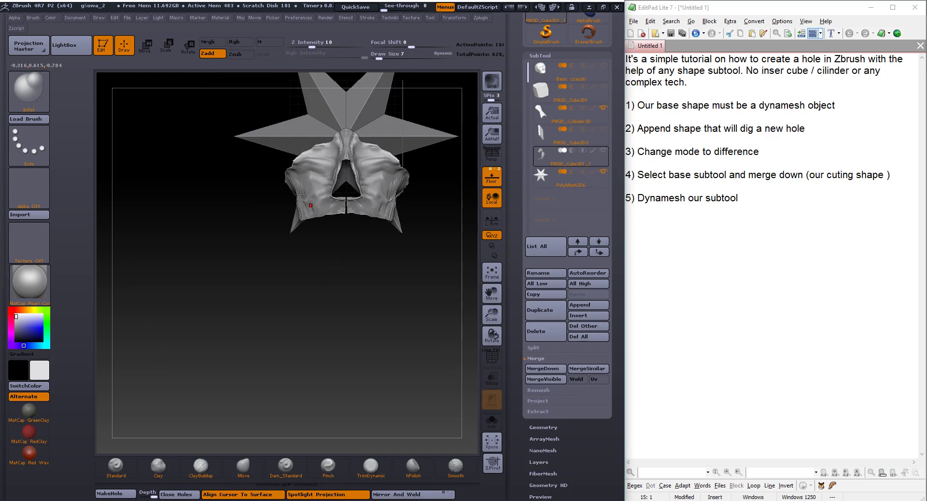
left_click(553, 180)
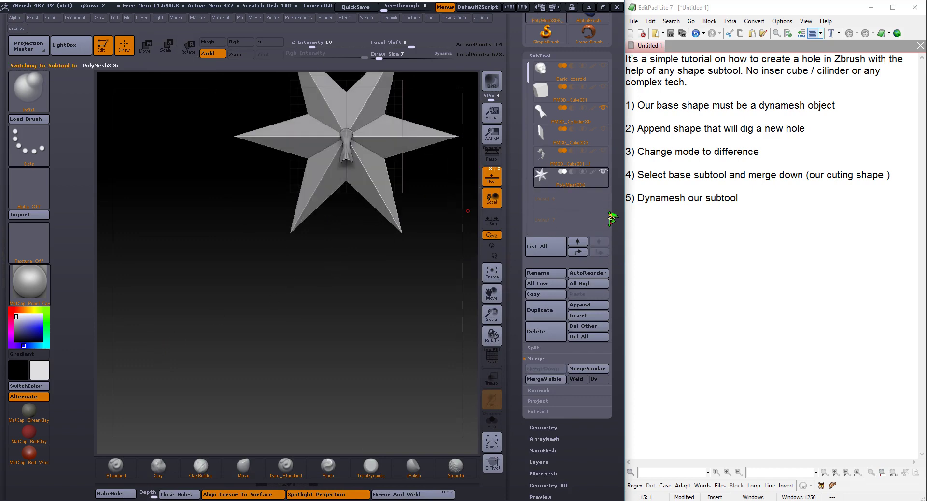
left_click(604, 150)
left_click_drag(607, 224, 607, 115)
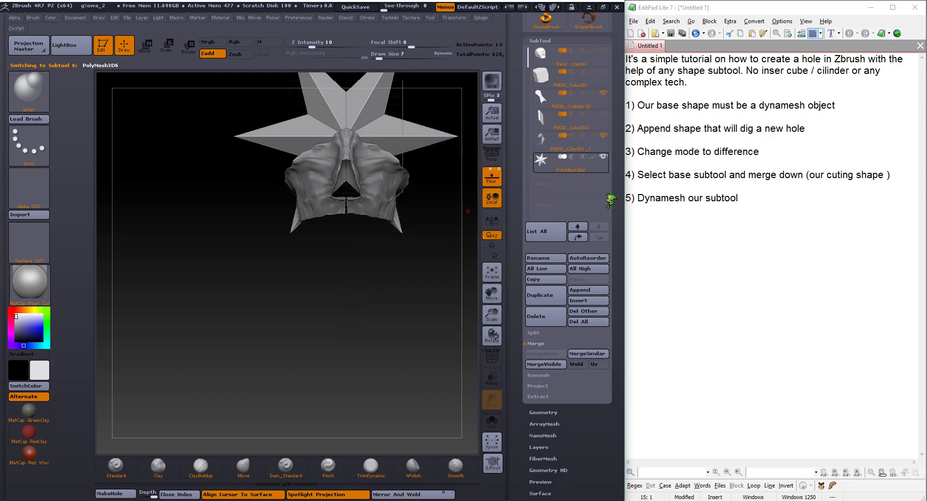
scroll(607, 115, "down", 5)
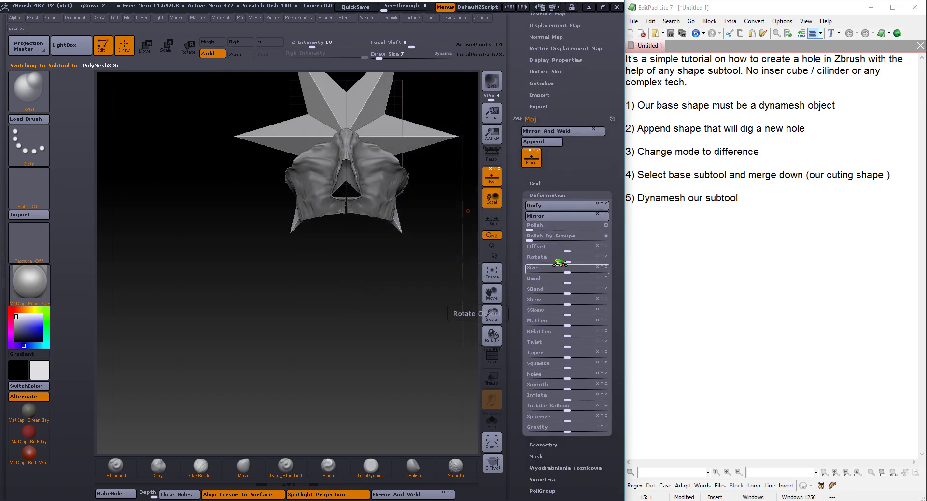
Move the star with the transpose line onto the right side of the jacket's front.
left_click_drag(567, 269, 513, 269)
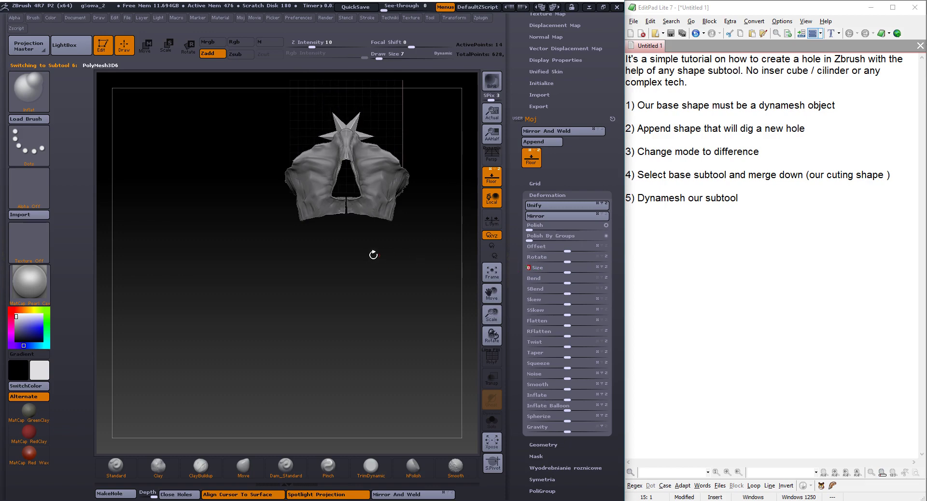
left_click_drag(373, 255, 307, 271)
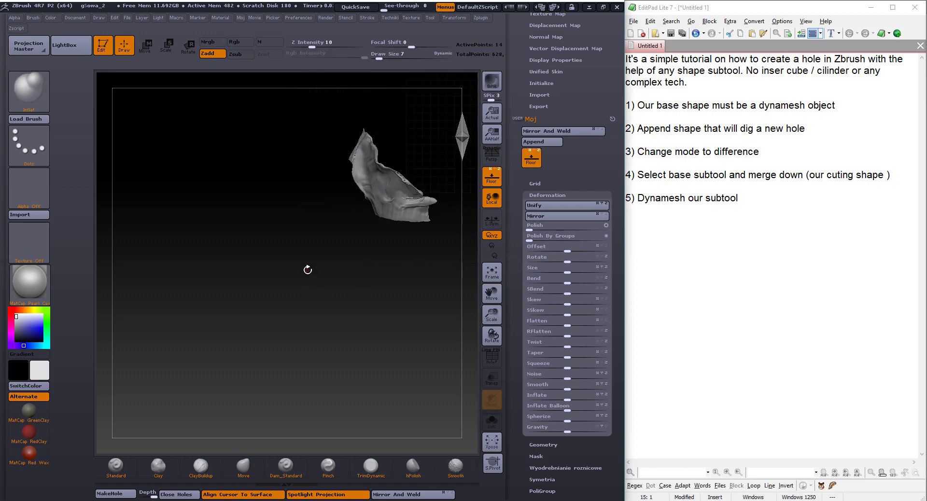
left_click(150, 48)
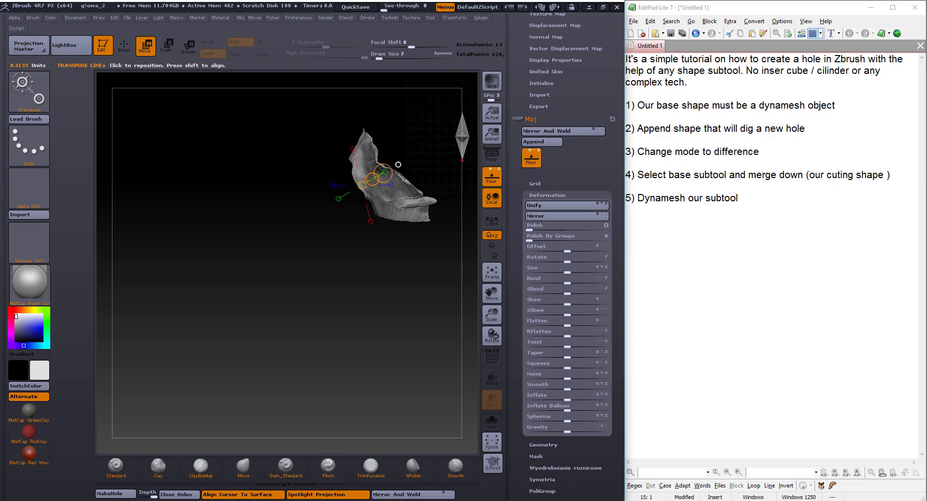
mouse_move(371, 183)
left_mouse_down()
mouse_move(279, 224)
mouse_move(377, 264)
left_mouse_up()
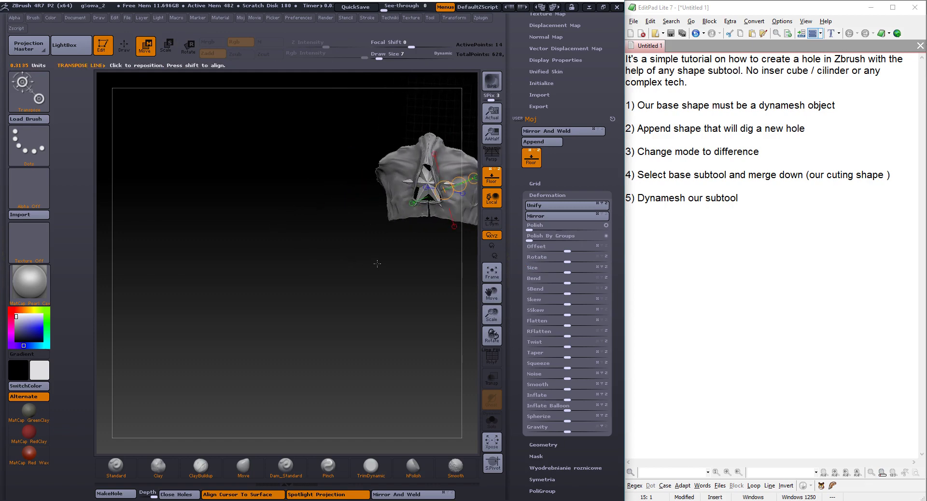
key("f")
left_click_drag(362, 270, 441, 279)
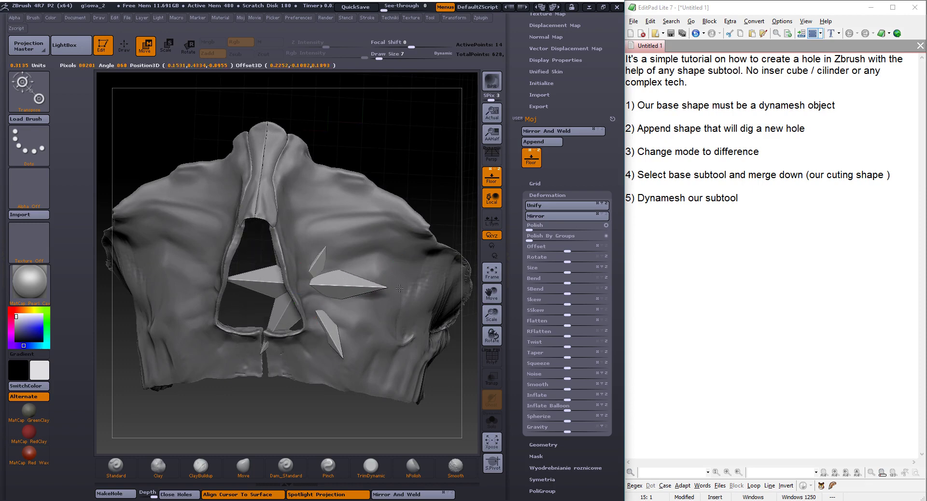
Rotate the star flush with the right chest and sink it into the jacket surface.
left_click(194, 50)
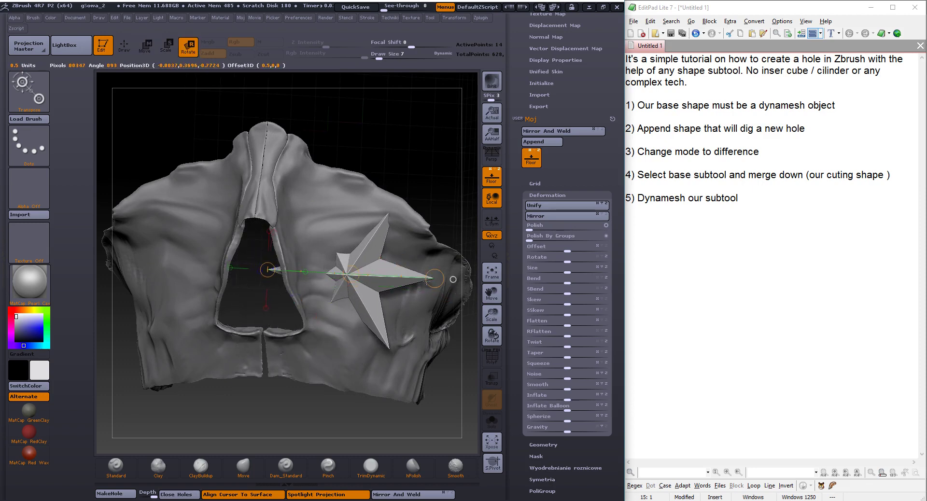
mouse_move(449, 183)
left_mouse_down()
mouse_move(413, 191)
mouse_move(366, 306)
mouse_move(333, 215)
left_mouse_up()
mouse_move(404, 282)
left_mouse_down()
mouse_move(404, 257)
mouse_move(324, 358)
mouse_move(347, 345)
left_mouse_up()
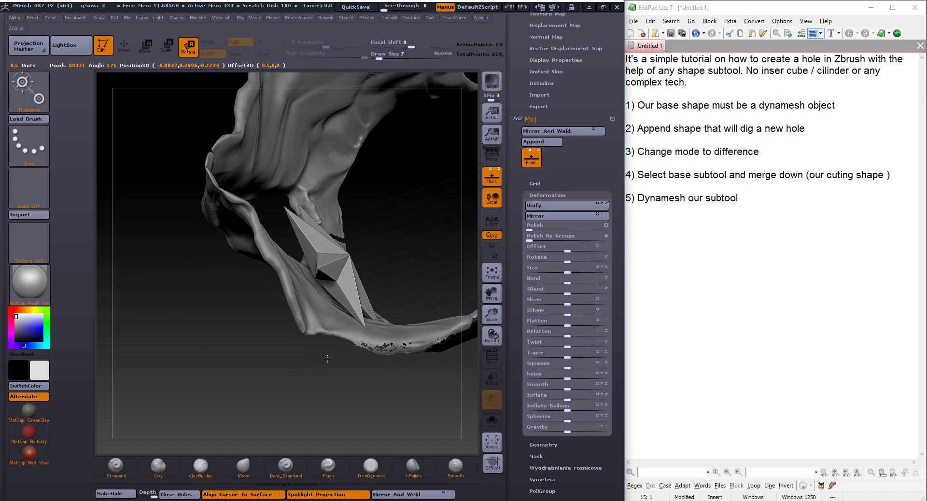
left_click(145, 47)
mouse_move(309, 272)
left_mouse_down()
mouse_move(270, 398)
mouse_move(310, 315)
left_mouse_up()
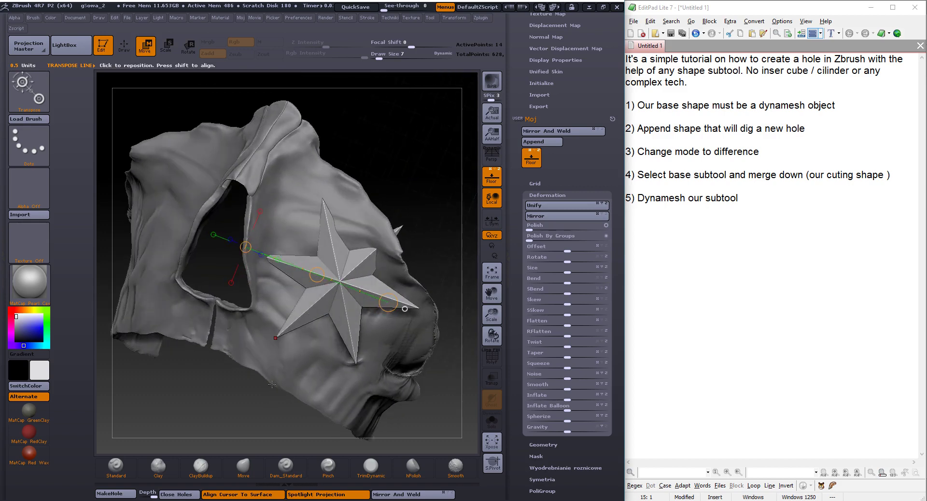
Re-angle and enlarge the star, then push it deeper through the jacket's right side.
mouse_move(271, 384)
left_mouse_down()
mouse_move(306, 341)
mouse_move(292, 347)
left_mouse_up()
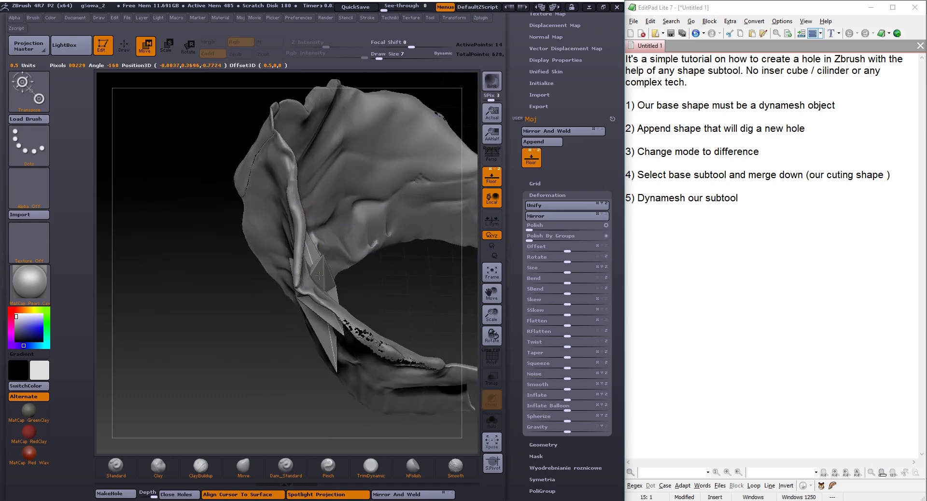
left_click(184, 47)
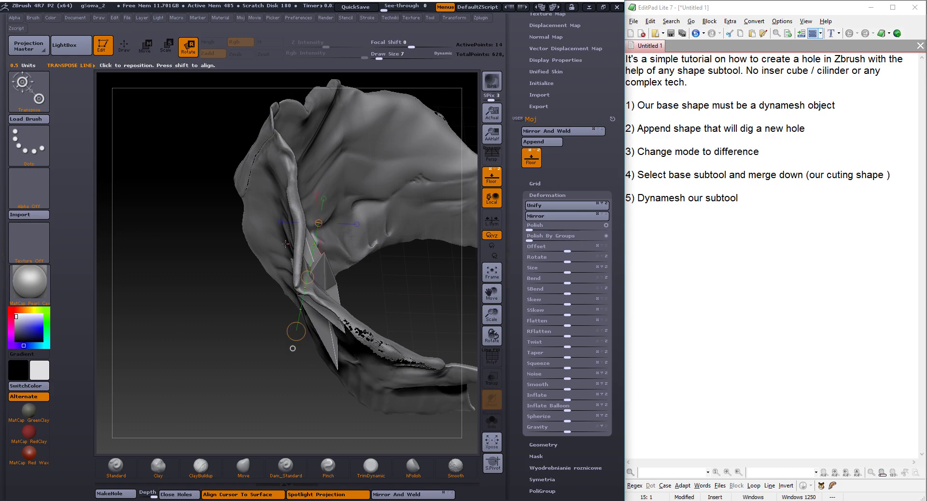
mouse_move(373, 264)
left_mouse_down()
mouse_move(356, 252)
mouse_move(238, 346)
mouse_move(320, 309)
left_mouse_up()
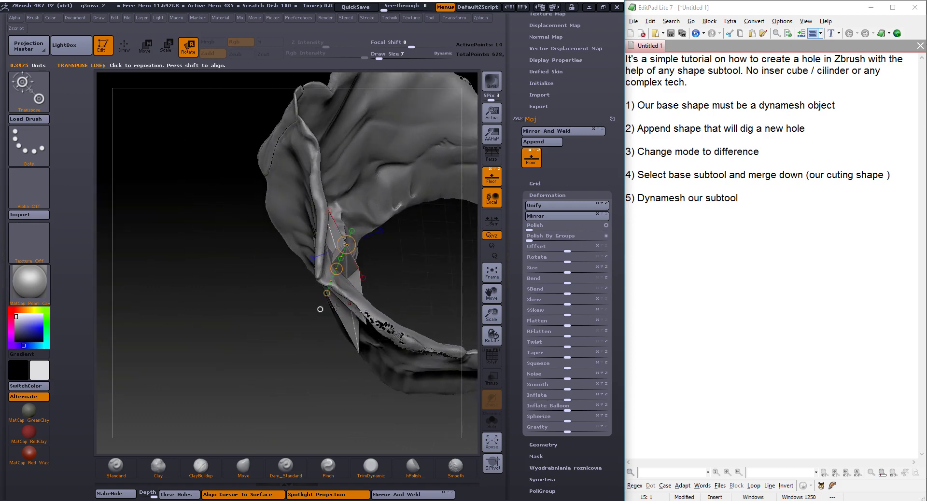
left_click_drag(326, 293, 367, 222)
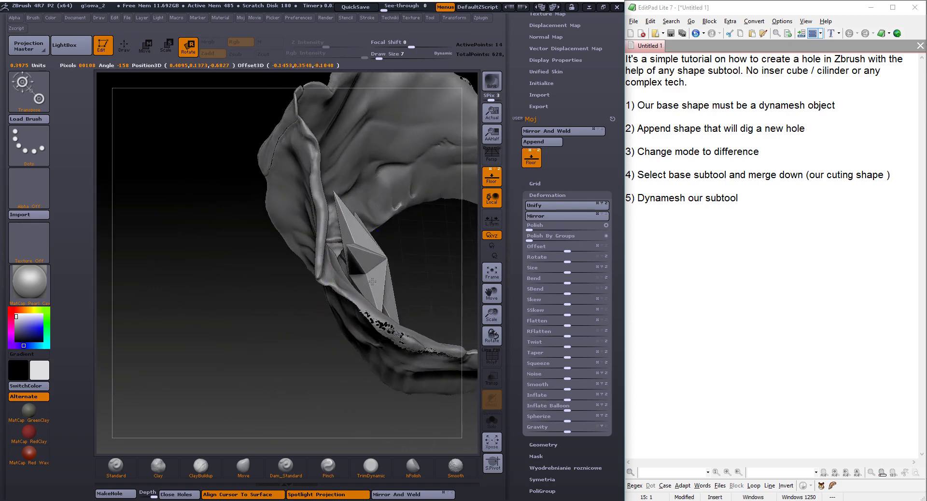
left_click(147, 46)
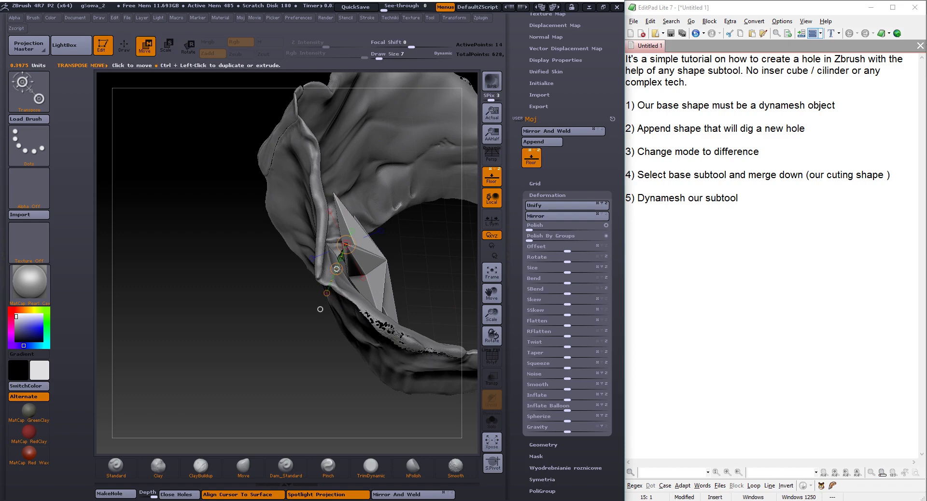
mouse_move(320, 309)
left_mouse_down()
mouse_move(302, 285)
mouse_move(311, 309)
left_mouse_up()
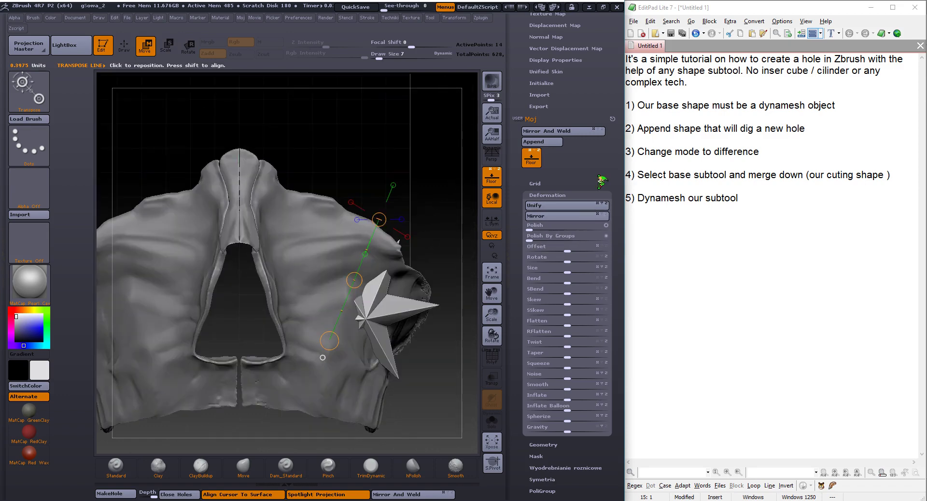
Set the PolyMesh3D6 star subtool to Difference mode.
left_click(550, 119)
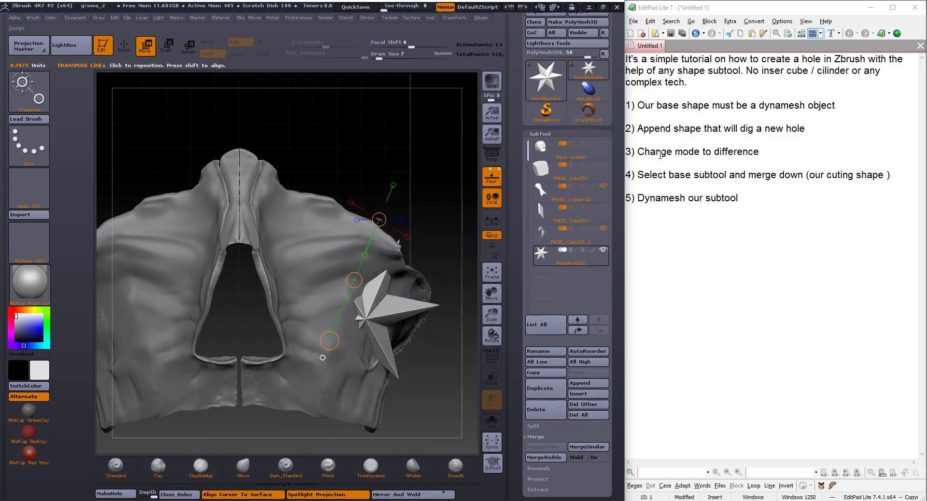
left_click_drag(644, 153, 753, 153)
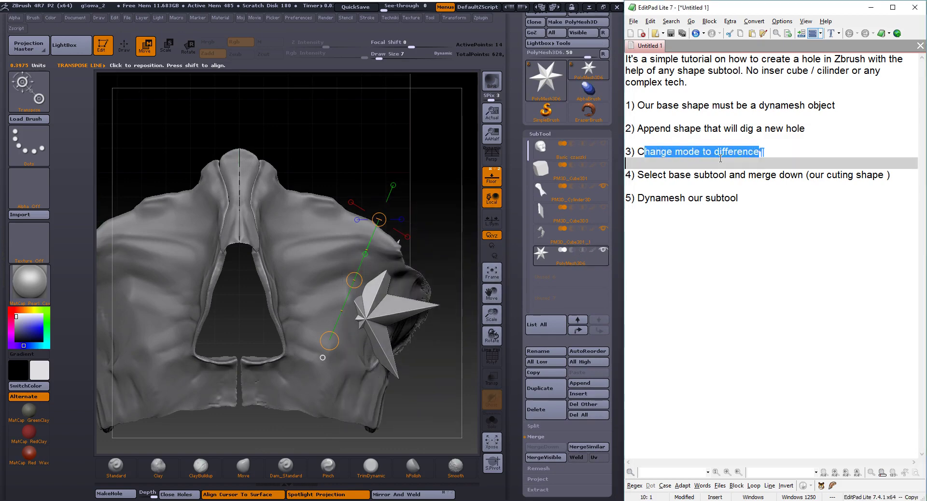
left_click(747, 153)
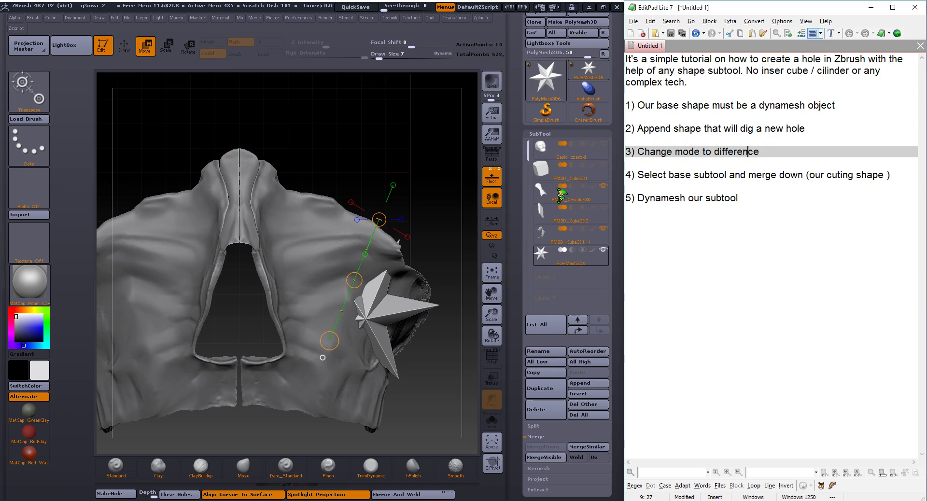
left_click(574, 249)
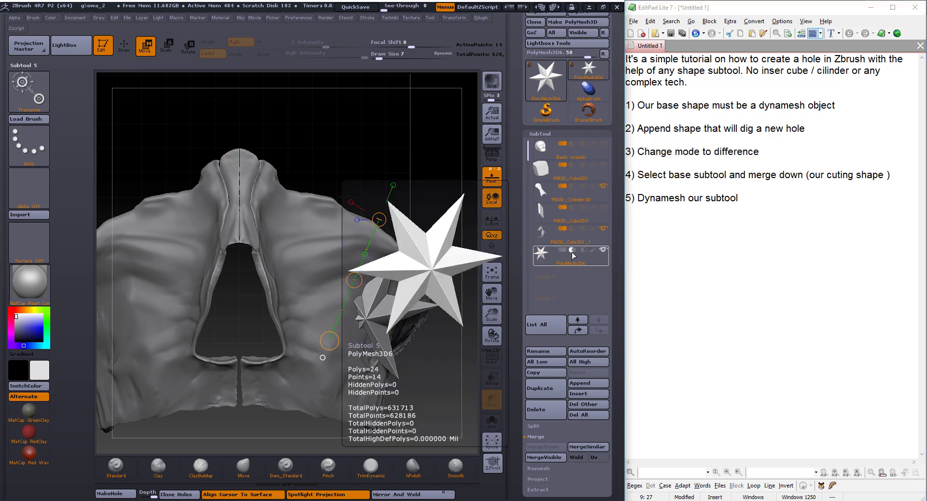
mouse_move(563, 233)
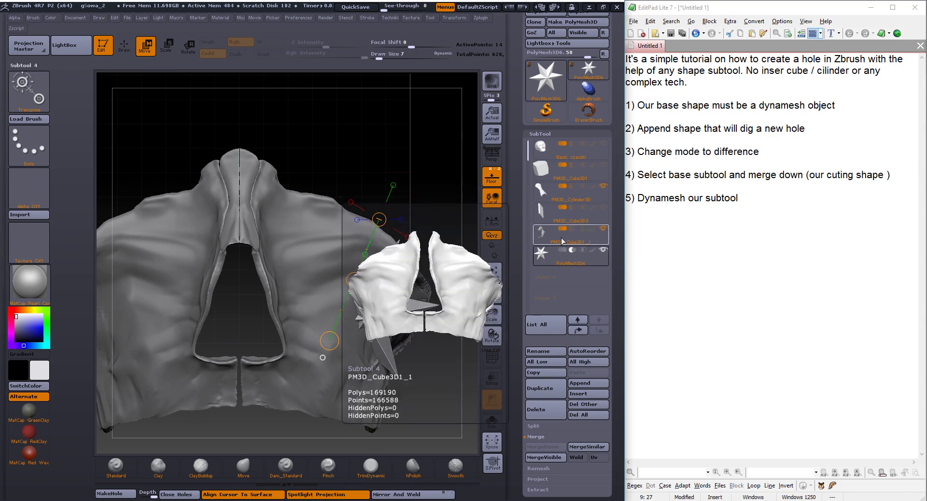
Select the jacket subtool PM3D_Cube3D1_1 and MergeDown the star cutter into it.
left_click(561, 242)
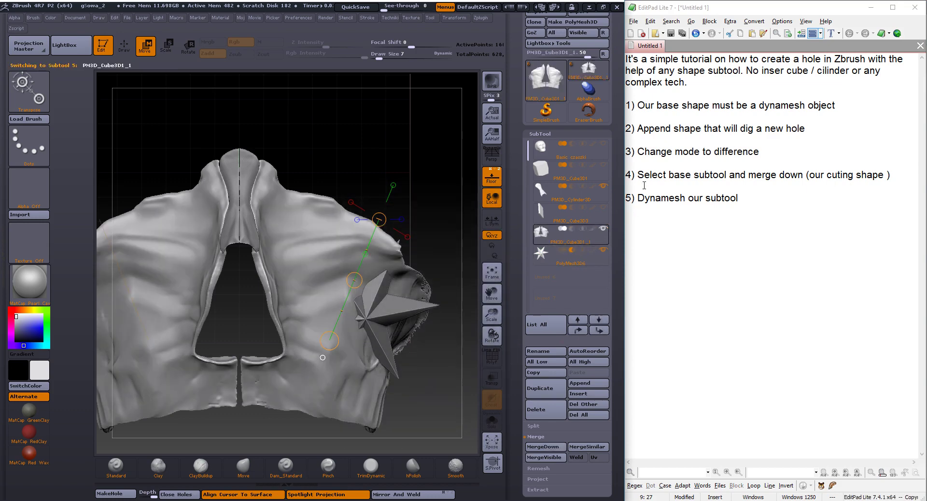
left_click_drag(810, 176, 837, 176)
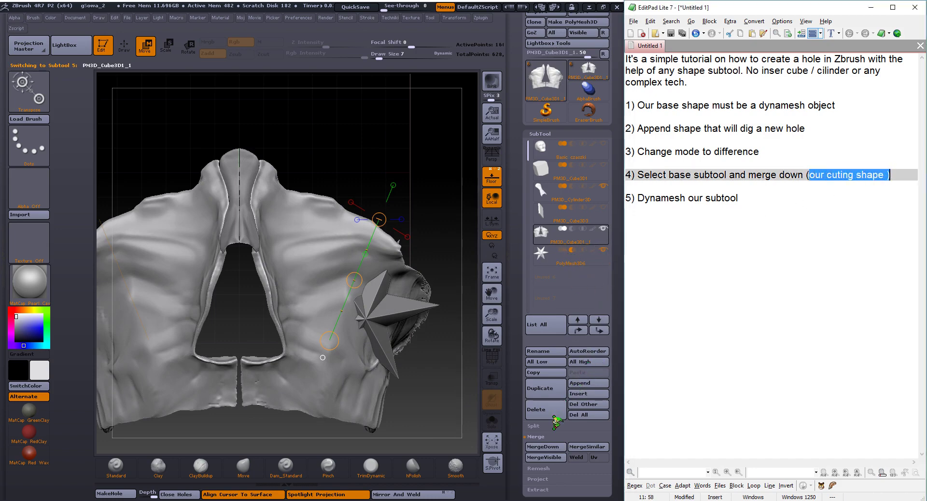
left_click(549, 447)
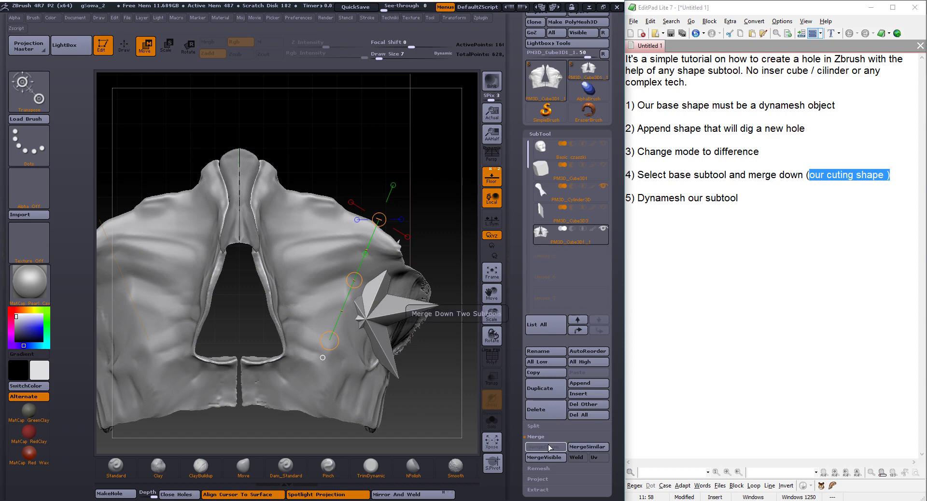
left_click_drag(681, 199, 724, 199)
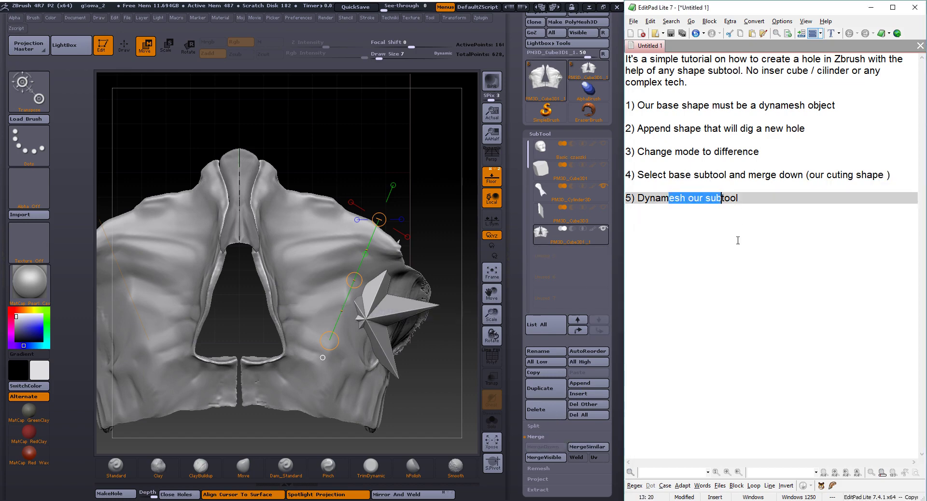
left_click(679, 240)
DynaMesh the merged jacket to cut the star hole, then show the hidden PM3D_Cube3D3 box.
left_click_drag(379, 131, 348, 164, "ctrl")
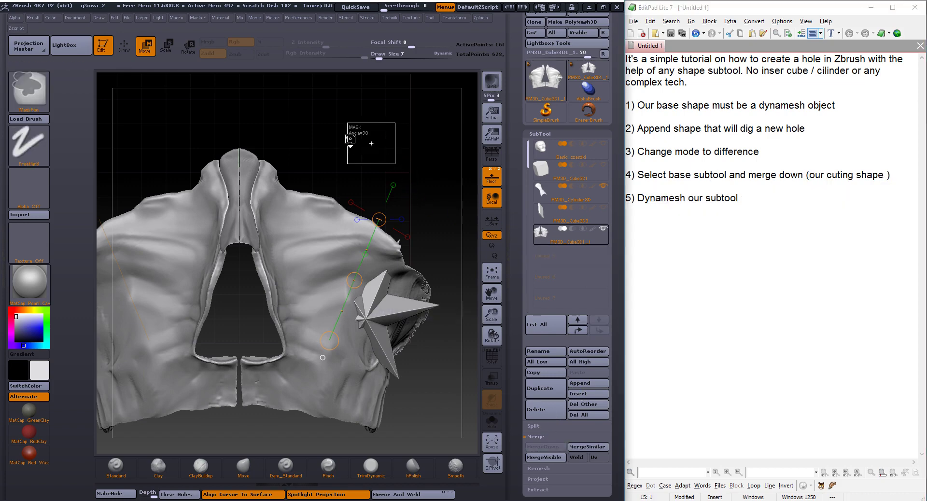
mouse_move(417, 168)
left_mouse_down()
mouse_move(373, 161)
mouse_move(335, 233)
mouse_move(408, 166)
left_mouse_up()
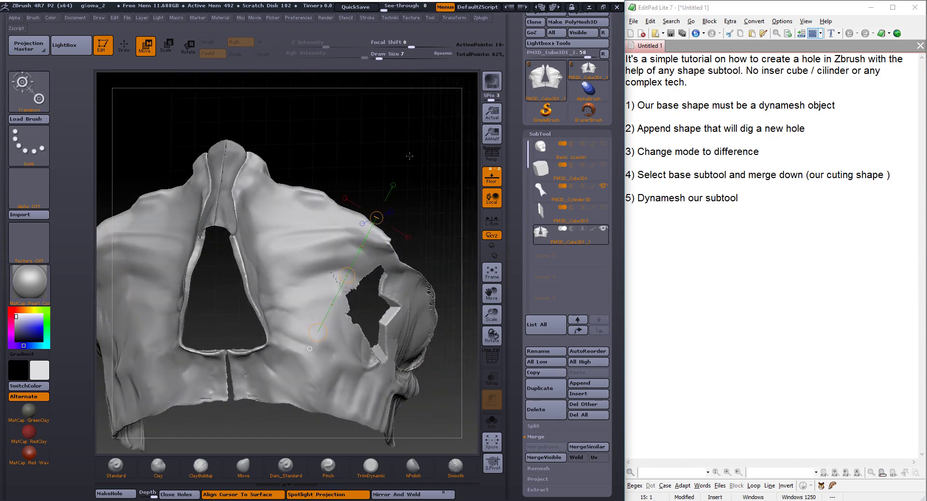
key("ctrl+z")
key("ctrl+shift+z")
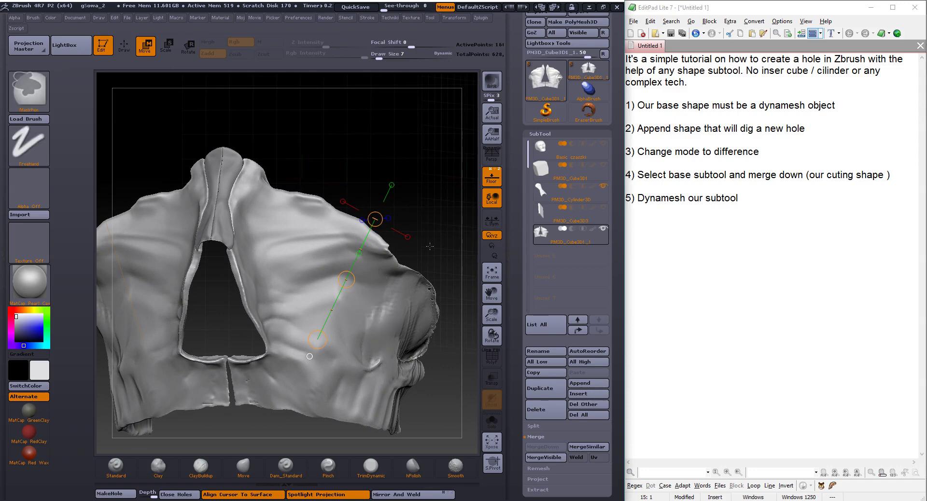
left_click_drag(342, 133, 199, 88)
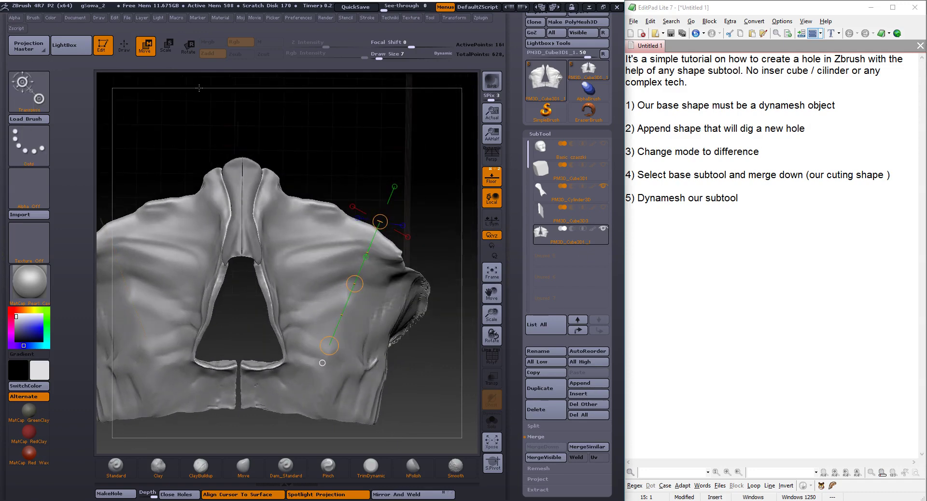
key("q")
left_click(603, 207)
mouse_move(540, 210)
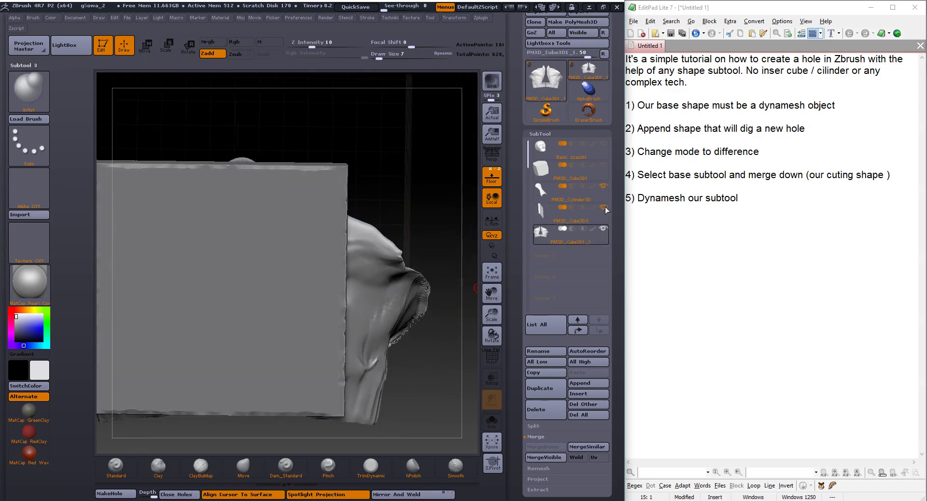
Select the PM3D_Cube3D3 box and arrange it to the bottom of the subtool list.
left_click(542, 209)
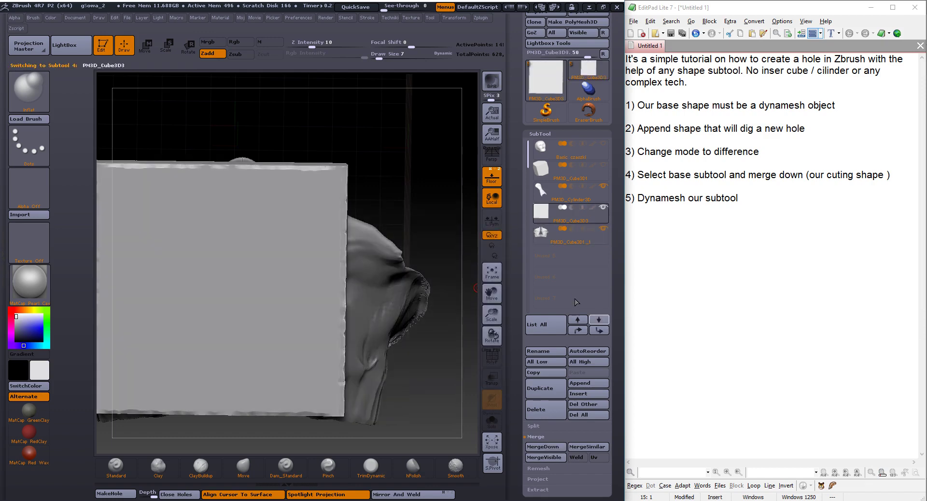
left_click(602, 332)
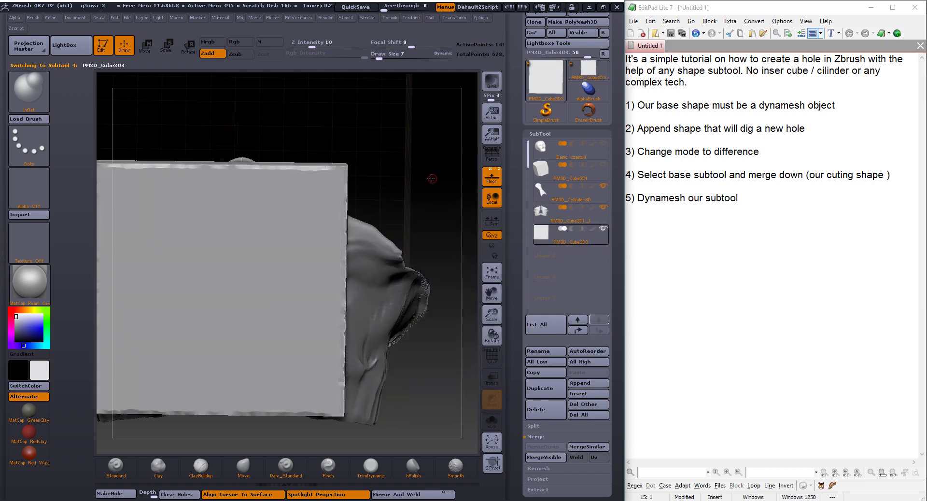
left_click_drag(454, 220, 382, 217)
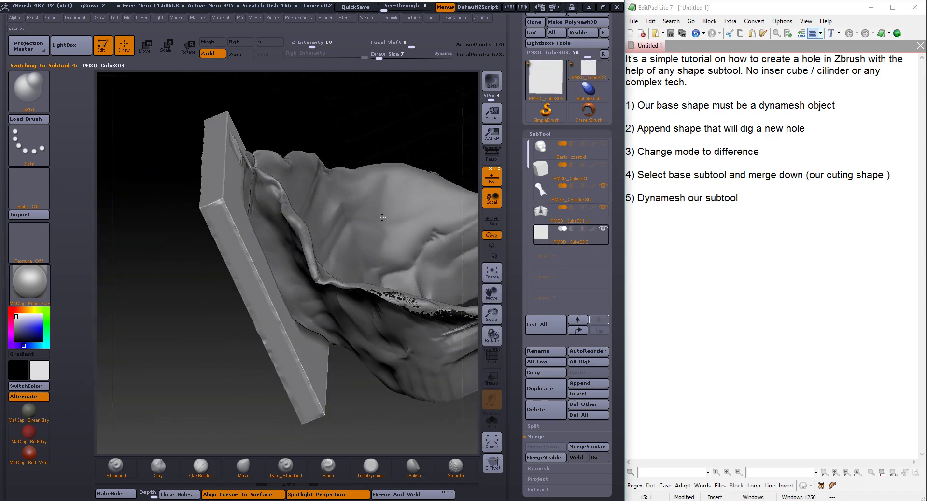
left_click(494, 361)
left_click(494, 361)
mouse_move(127, 374)
left_mouse_down()
mouse_move(278, 393)
mouse_move(242, 328)
mouse_move(321, 348)
left_mouse_up()
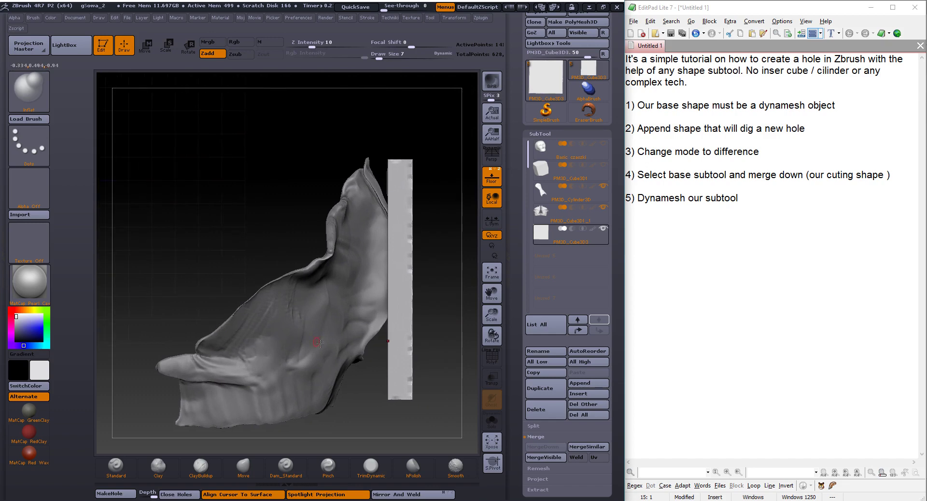
Insert a cylinder piercing the jacket using the Move brush at focal shift -71.
left_click(243, 467)
left_click_drag(433, 277, 357, 252, "alt")
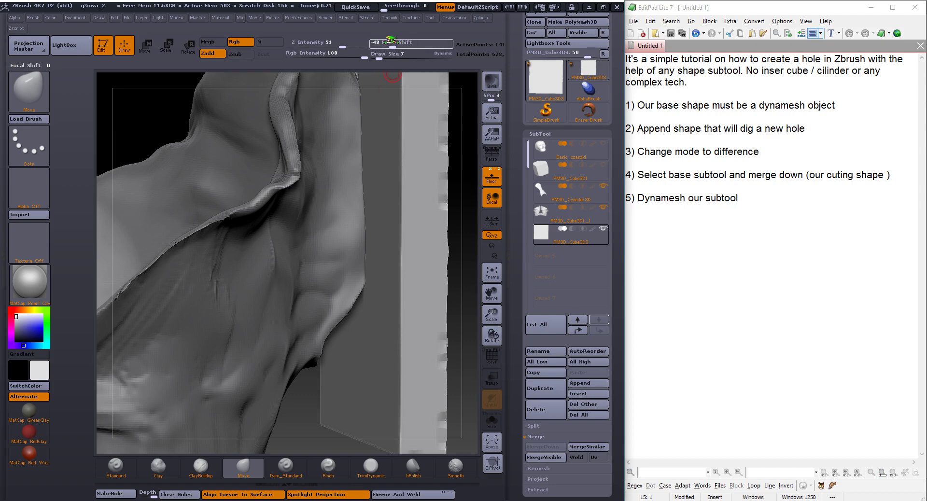
left_click_drag(384, 41, 386, 41)
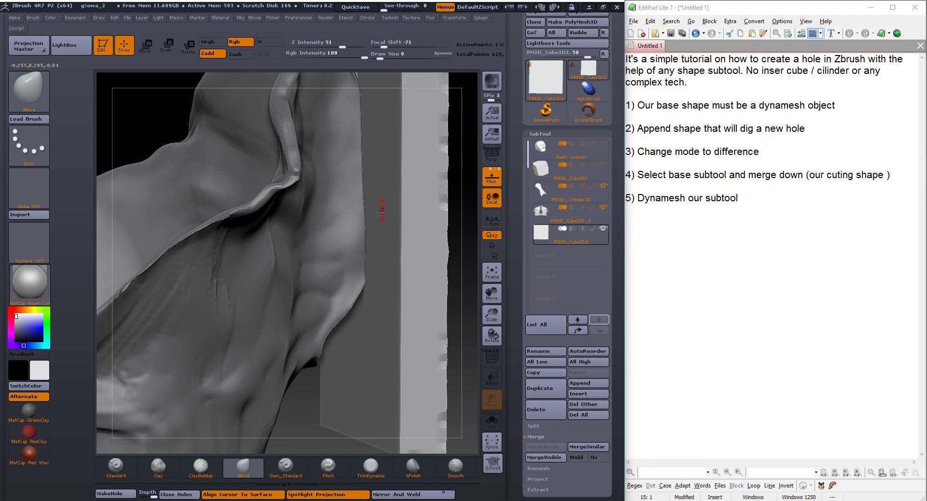
left_click_drag(381, 234, 57, 231)
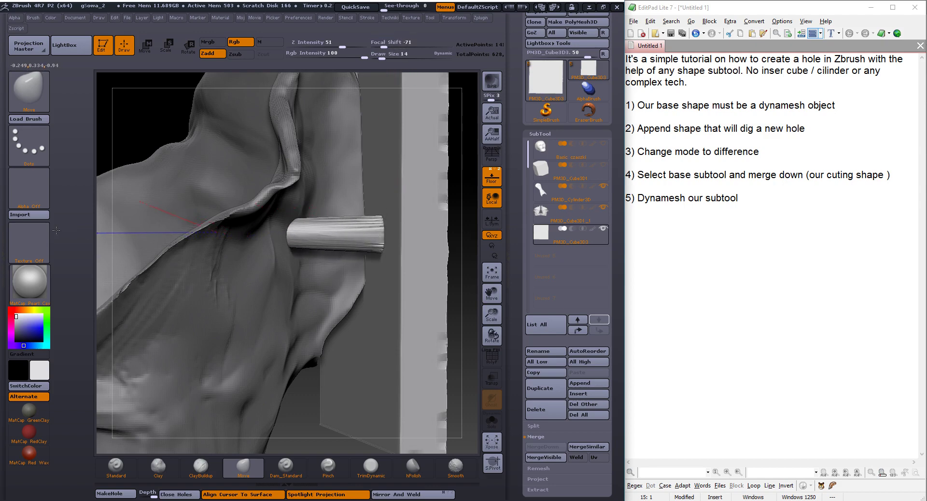
mouse_move(117, 158)
left_mouse_down()
mouse_move(350, 289)
mouse_move(420, 285)
left_mouse_up()
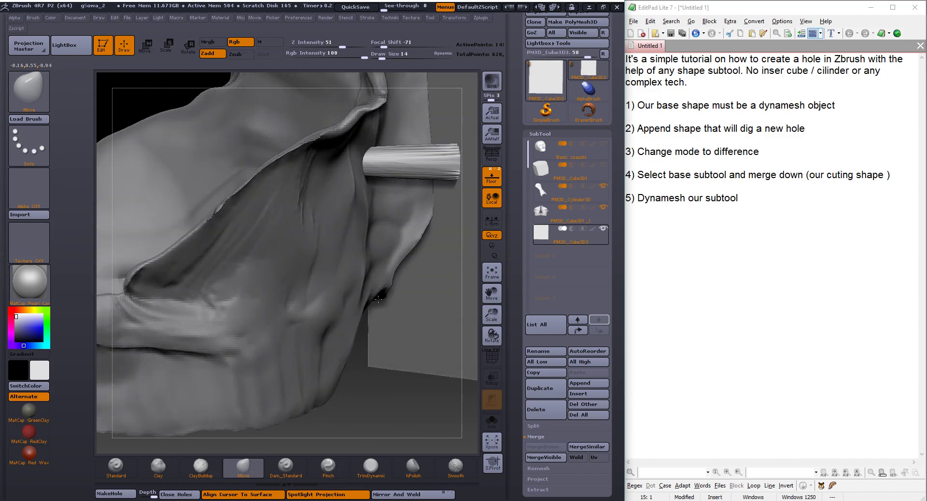
Add a second cylinder below the first and a thin cone poking through the jacket.
left_click_drag(446, 256, 143, 241)
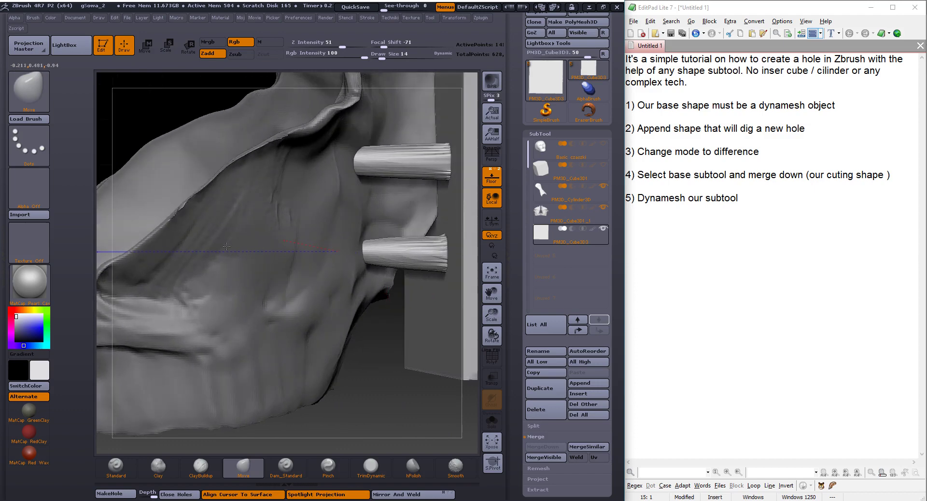
left_click_drag(171, 104, 418, 307)
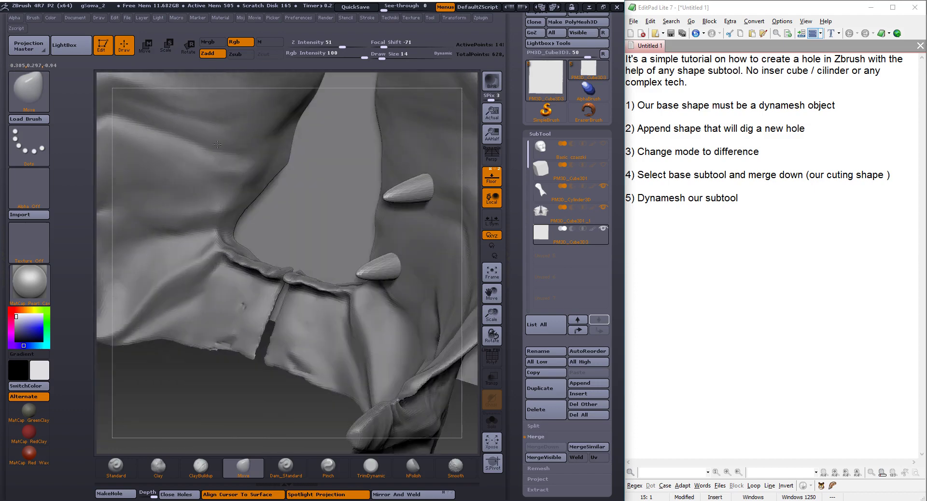
key("shift")
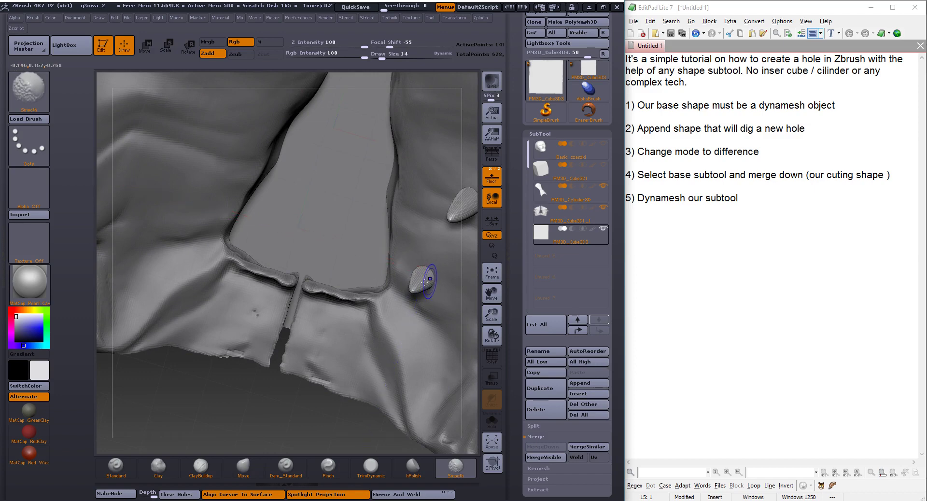
left_click_drag(425, 282, 338, 259)
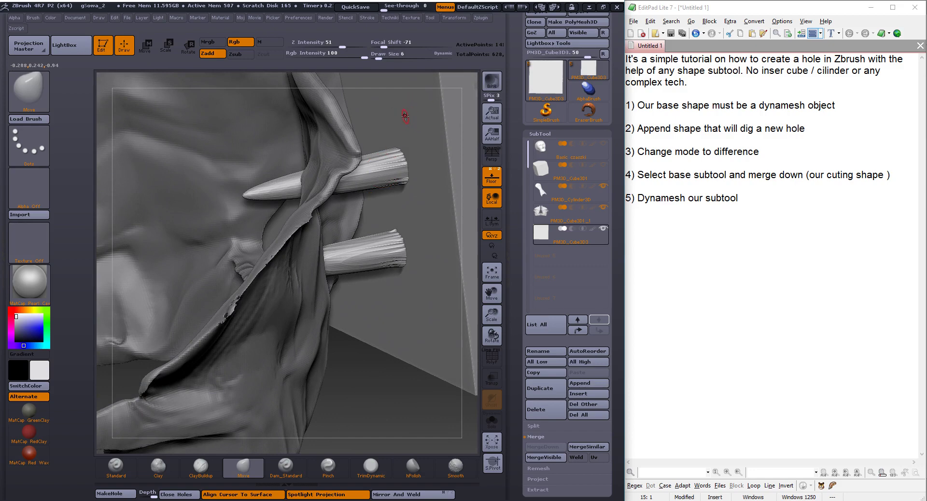
left_click_drag(405, 116, 178, 137)
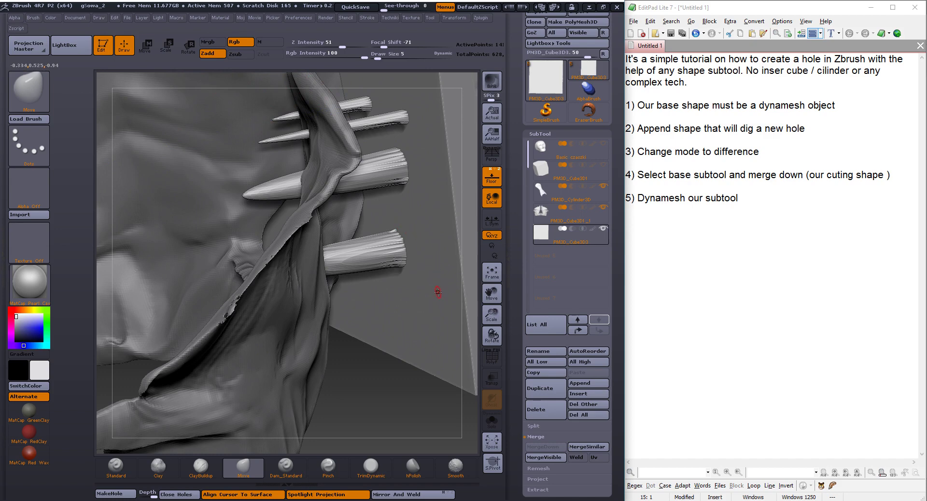
mouse_move(367, 384)
left_mouse_down()
mouse_move(280, 335)
mouse_move(472, 336)
left_mouse_up()
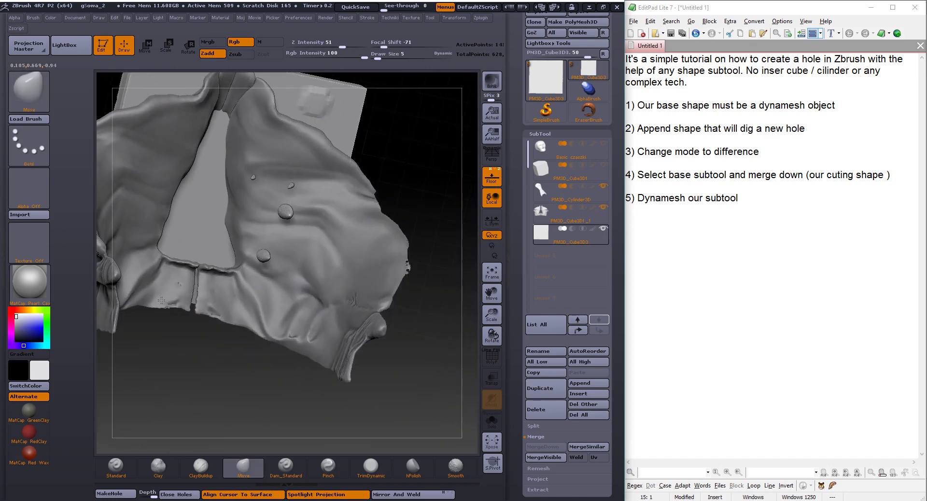
Make the jacket ghost-transparent and orbit it, toggling local symmetry on and back off.
left_click(497, 387)
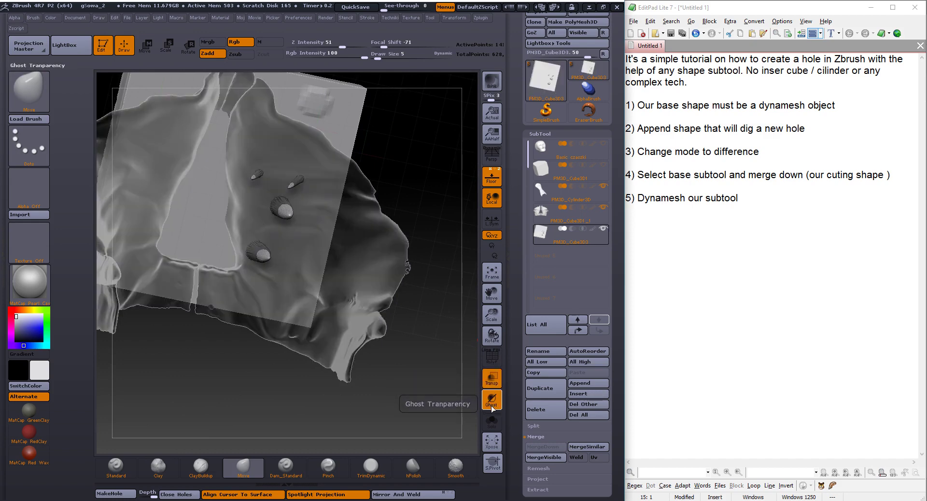
key("ctrl")
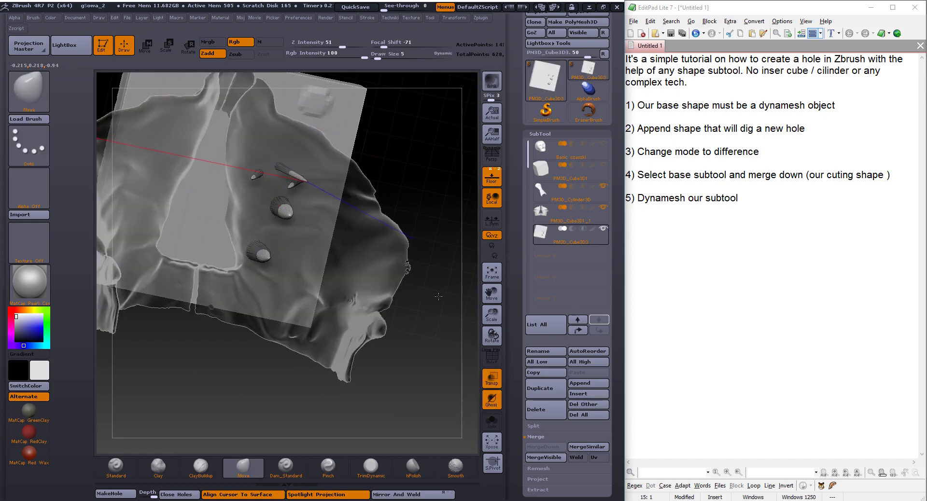
left_click_drag(386, 220, 375, 207)
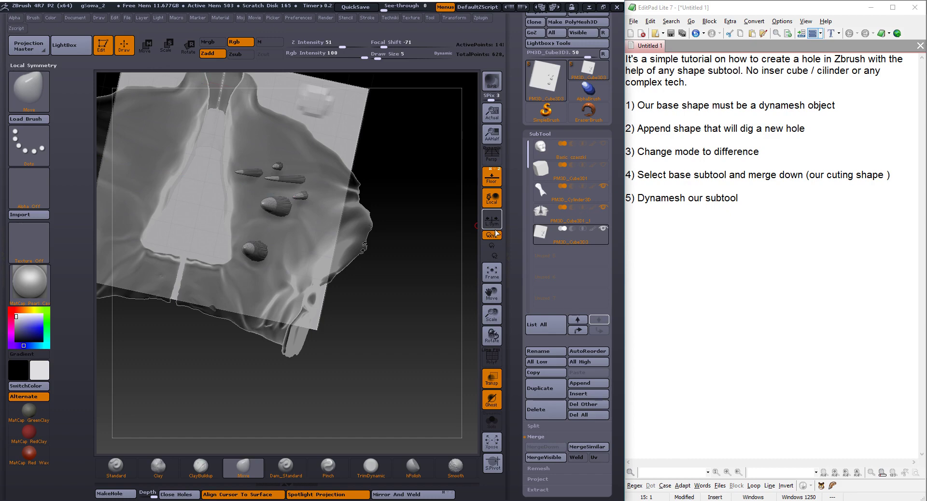
left_click(495, 226)
left_click_drag(421, 213, 468, 213)
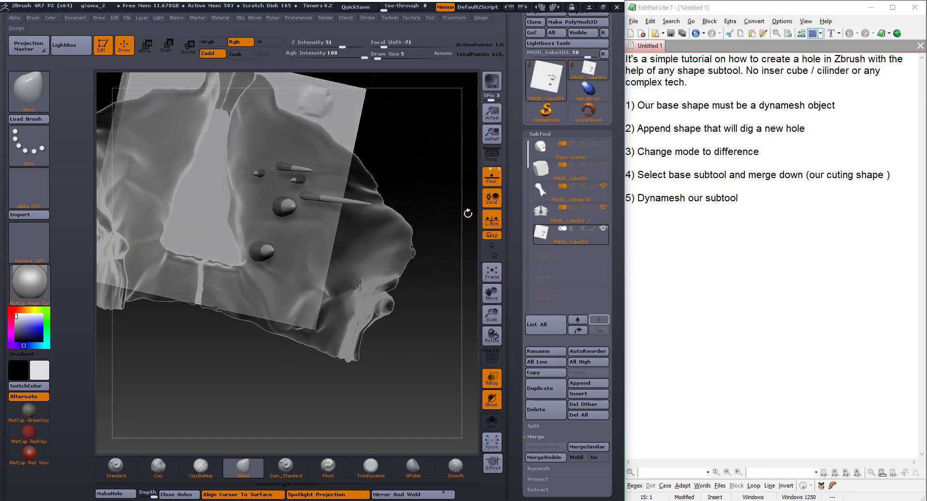
left_click(487, 226)
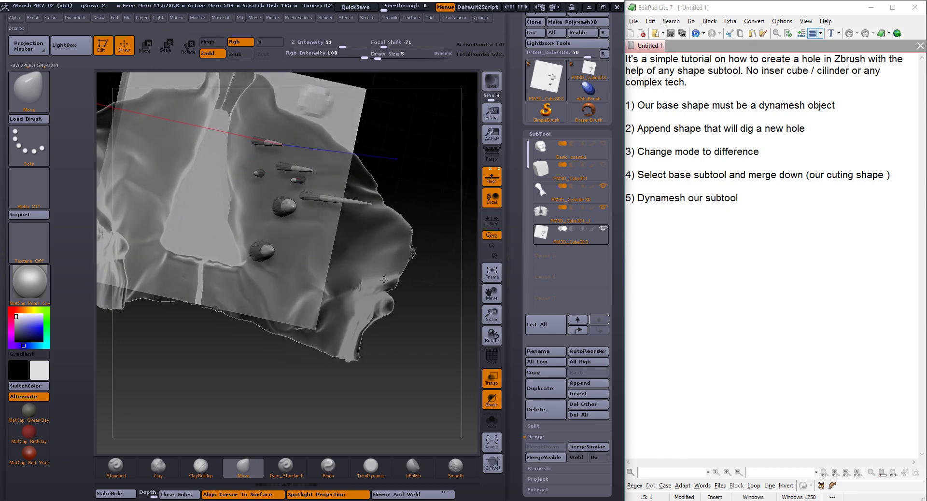
Face the jacket front-on and Mirror And Weld the sphere and cone cutters onto the left chest.
left_click_drag(395, 289, 372, 313, "shift")
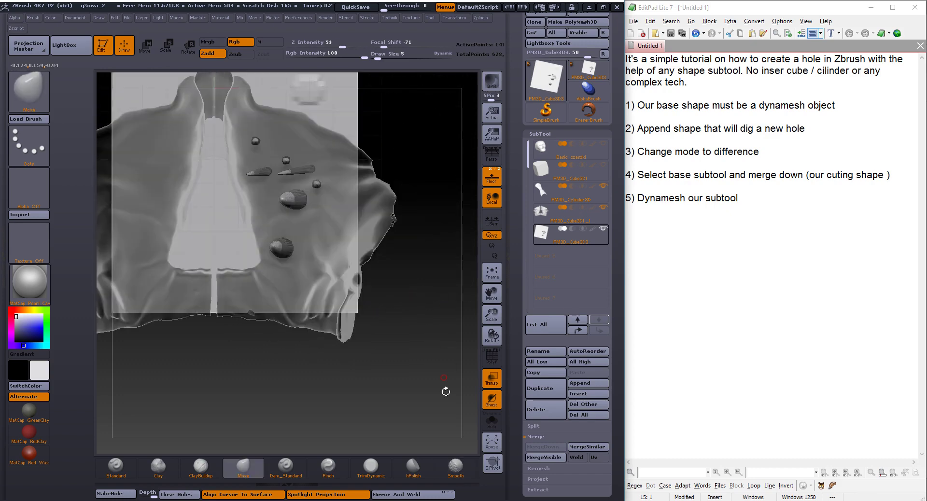
left_click(430, 497)
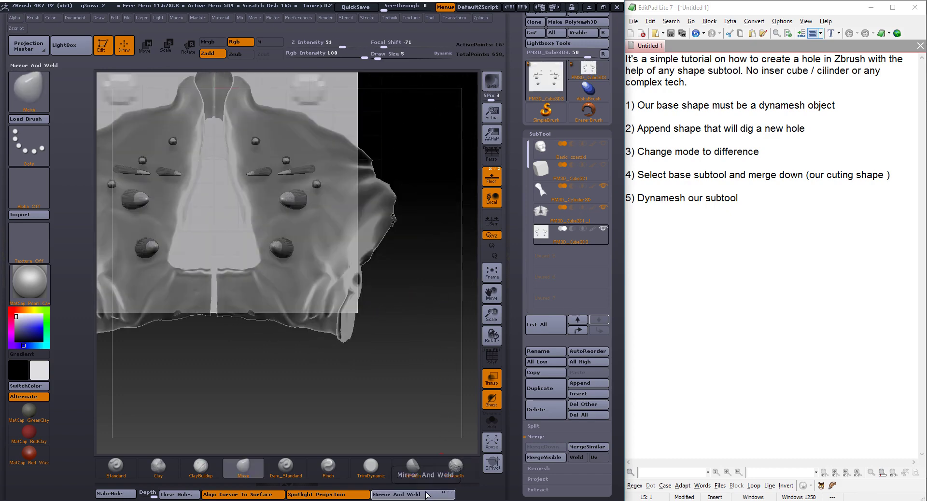
scroll(306, 374, "up", 3)
Set the PM3D_Cube3D3 cutters to Difference, merge them into PM3D_Cube3D1_1, and DynaMesh to punch the holes.
mouse_move(306, 374)
left_mouse_down("alt")
mouse_move(341, 316)
mouse_move(313, 316)
left_mouse_up("alt")
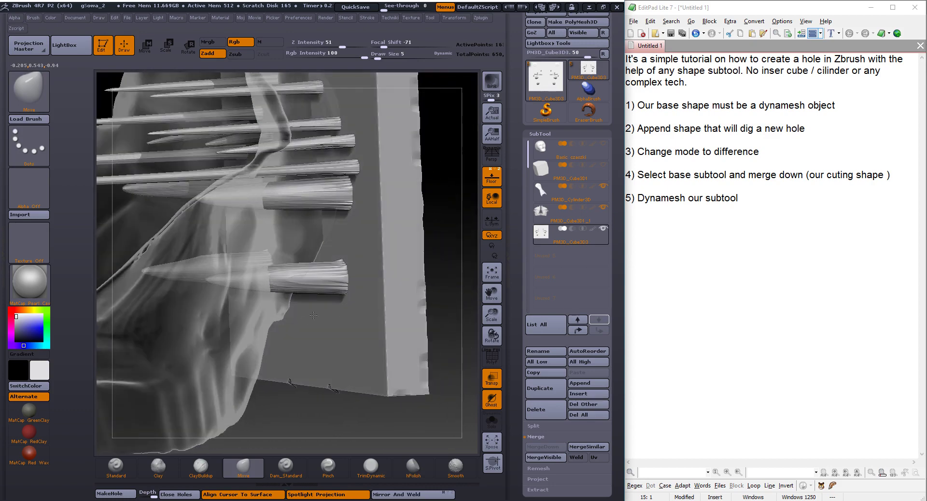
left_click(555, 216)
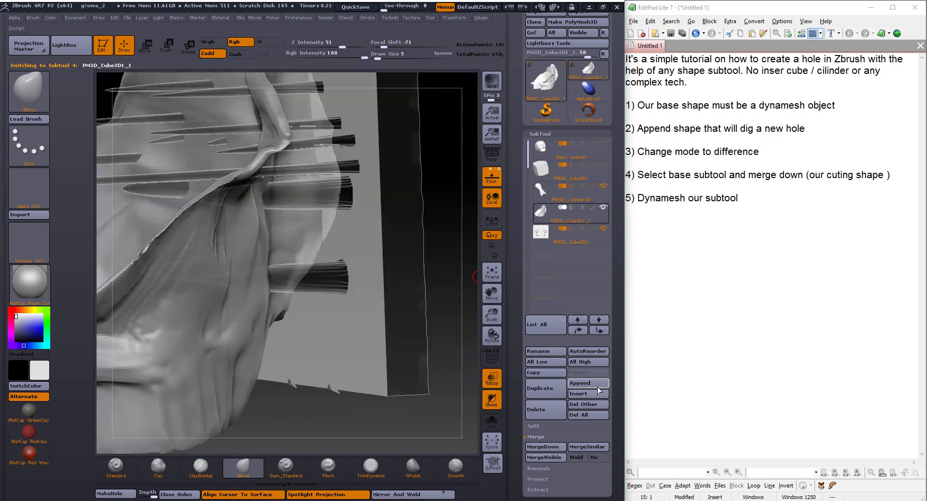
left_click(573, 228)
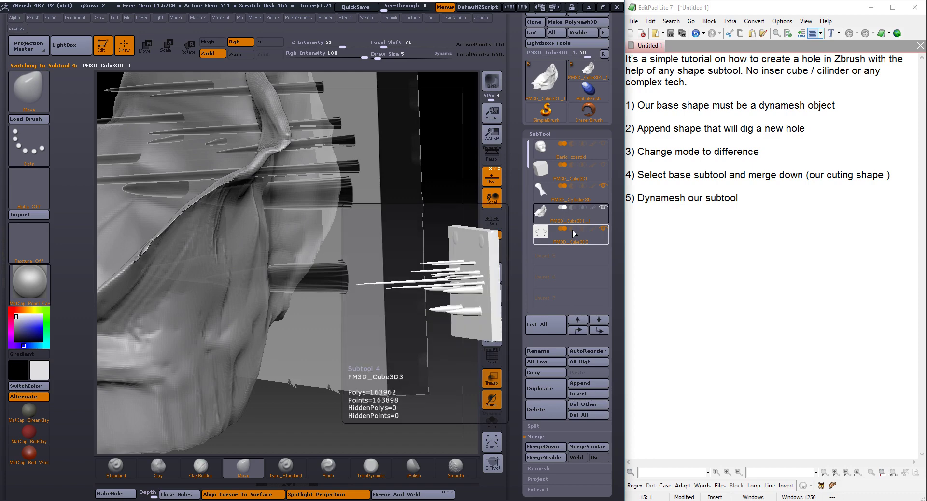
left_click(542, 446)
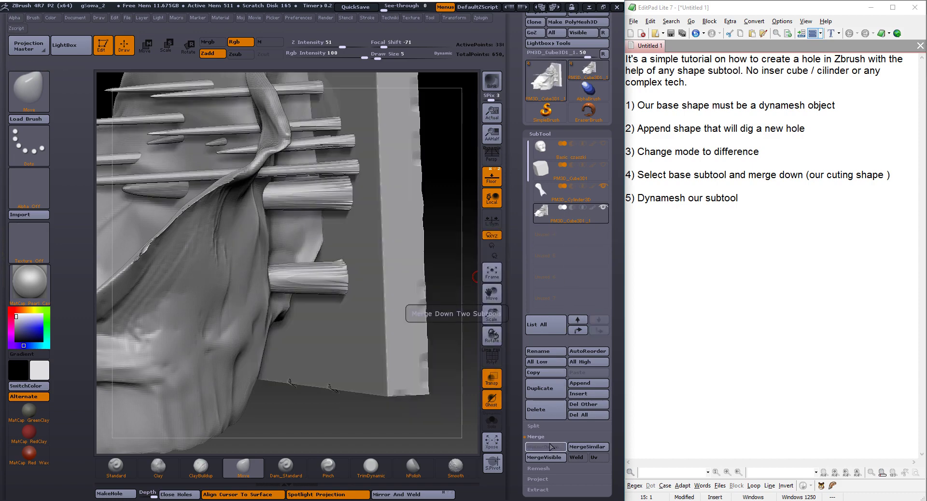
mouse_move(305, 413)
left_mouse_down("ctrl")
mouse_move(400, 425)
mouse_move(282, 410)
left_mouse_up("ctrl")
left_click_drag(364, 376, 369, 374)
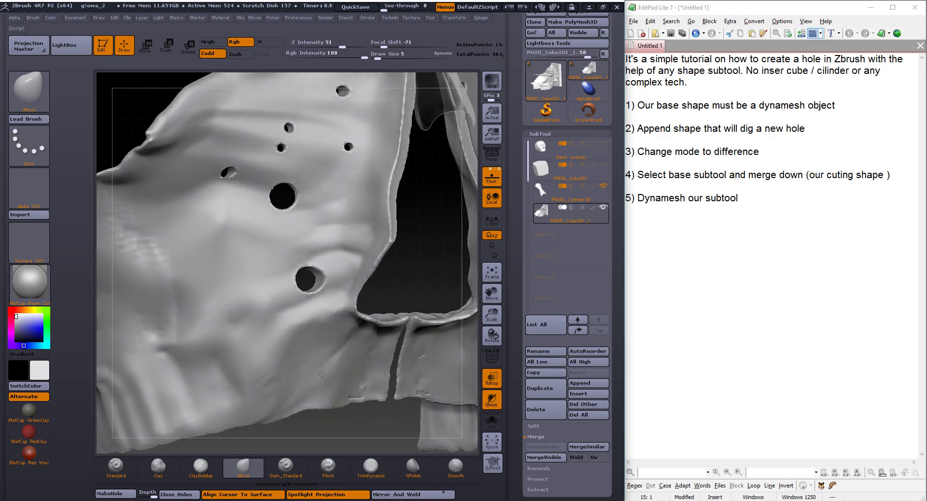
Frame and orbit the jacket, toggling Polyframe to inspect the holes, then scroll to the Tool sub-palettes.
key("f")
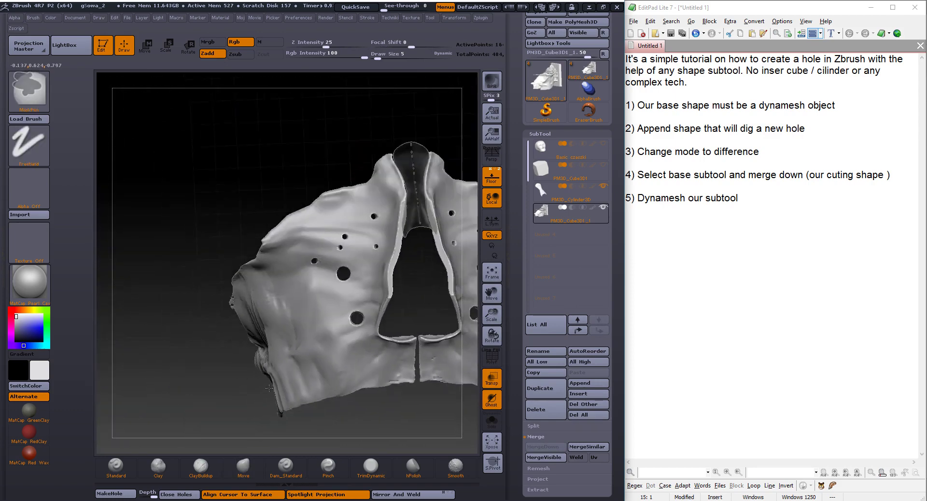
left_click(244, 466)
mouse_move(328, 309)
left_mouse_down()
mouse_move(287, 313)
mouse_move(350, 323)
mouse_move(496, 391)
left_mouse_up()
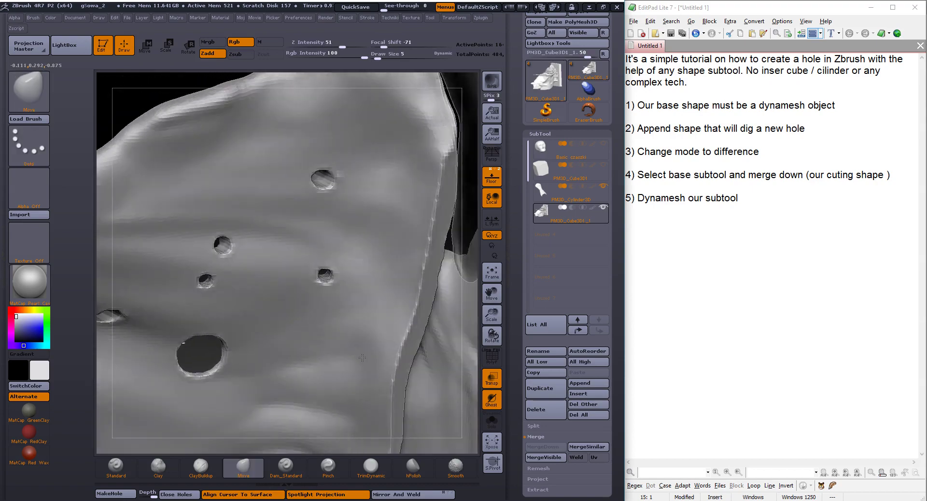
left_click(492, 360)
left_click(493, 359)
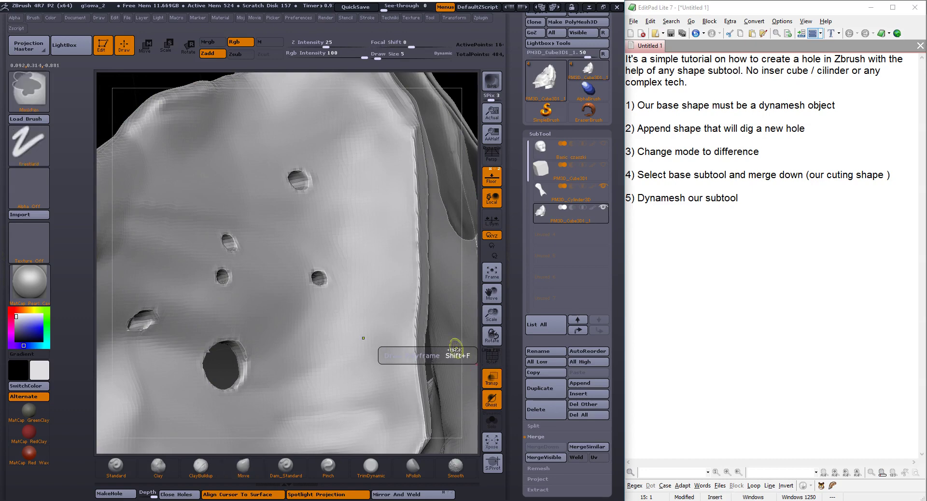
left_click_drag(464, 338, 437, 273)
left_click(243, 466)
left_click_drag(203, 193, 338, 218)
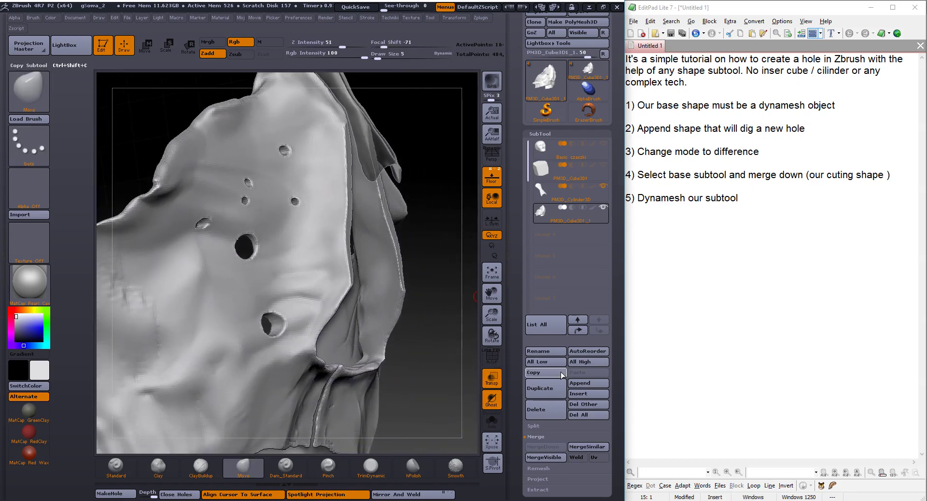
scroll(626, 280, "down", 3)
scroll(626, 227, "down", 5)
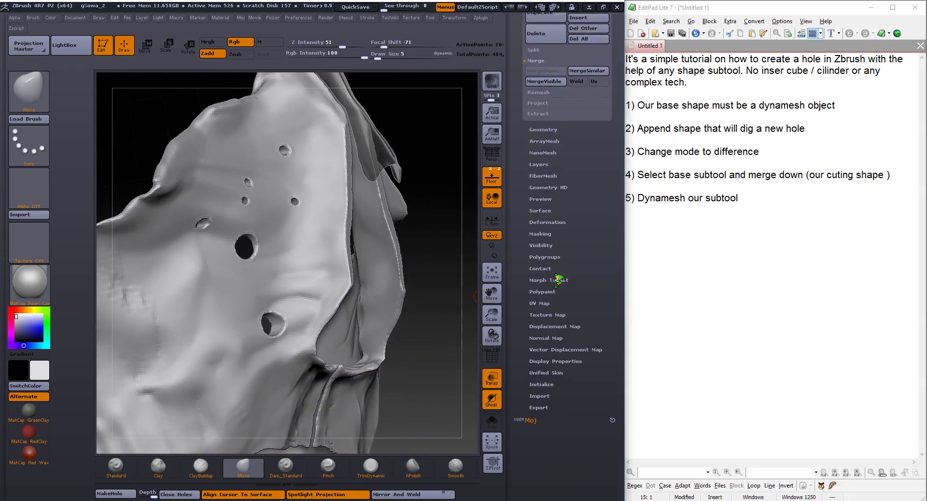
Auto Group the holed jacket into polygroups, check them with Polyframe, then click into EditPad.
left_click(540, 257)
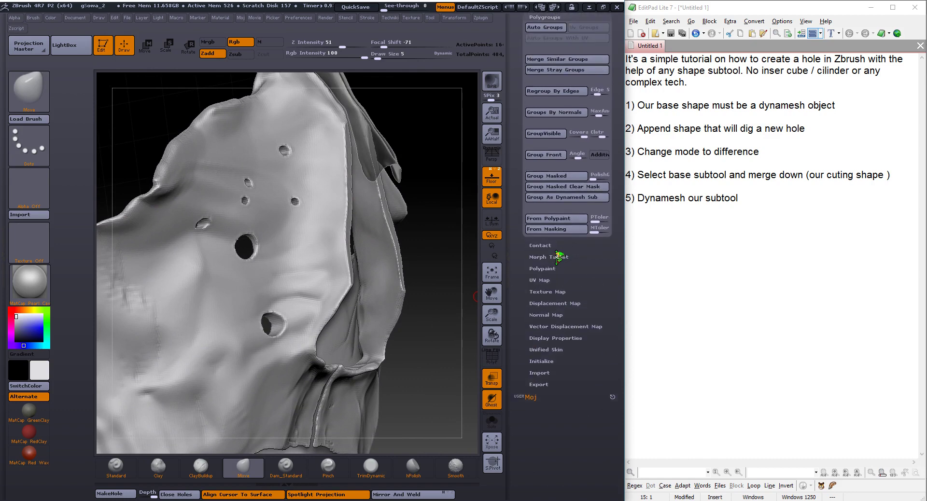
left_click(546, 30)
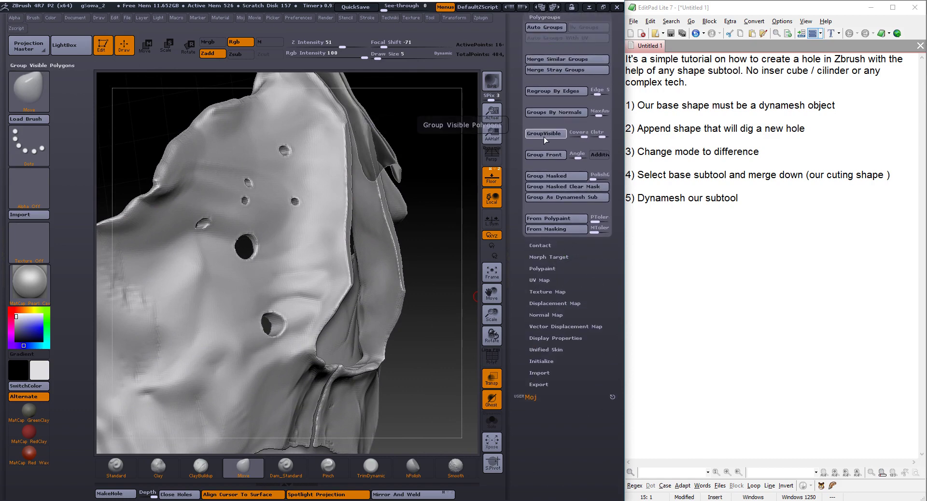
left_click(492, 359)
left_click(491, 360)
left_click_drag(449, 367, 363, 358)
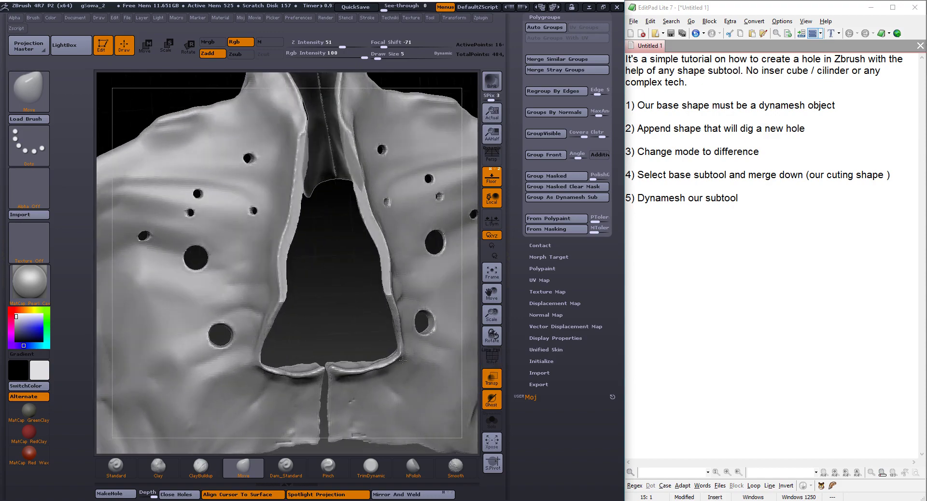
left_click_drag(492, 314, 484, 319)
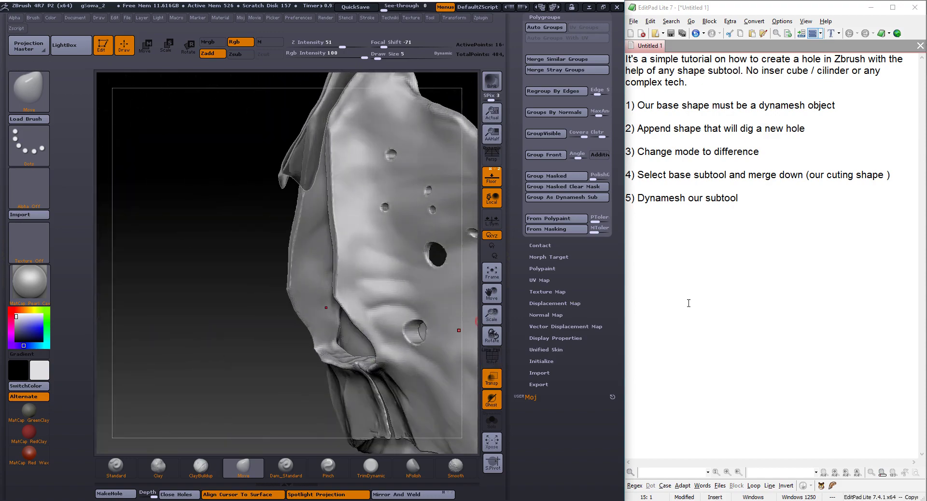
left_click(796, 250)
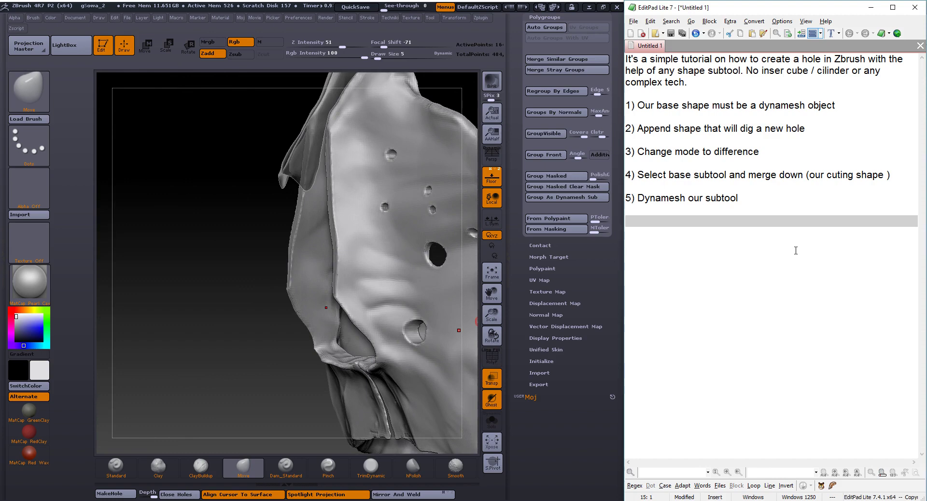